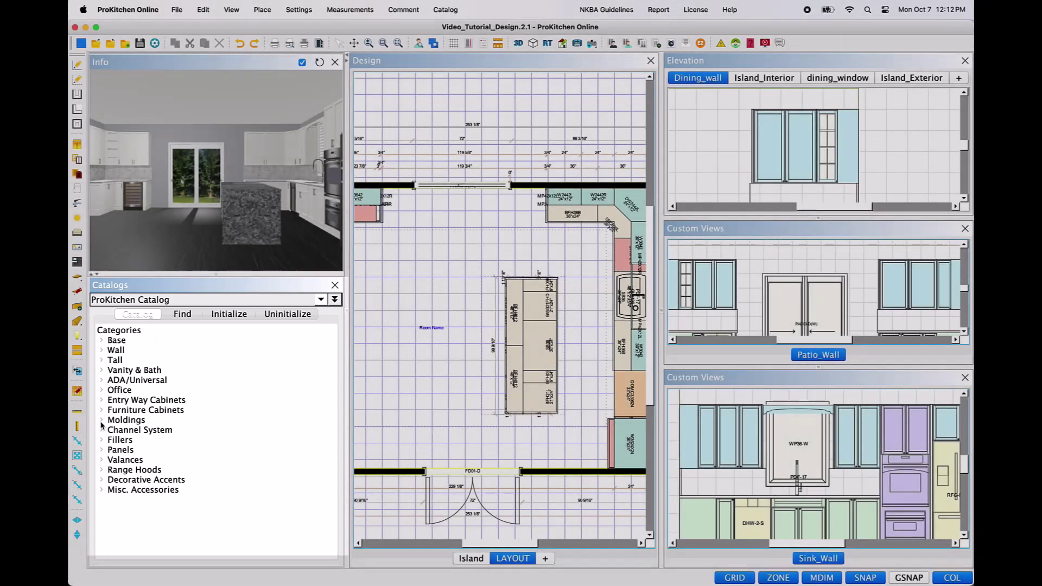
Drag the TK96 Toe Kick (Wood) from Moldings > Toe Kick onto the top-wall cabinets.
click(101, 420)
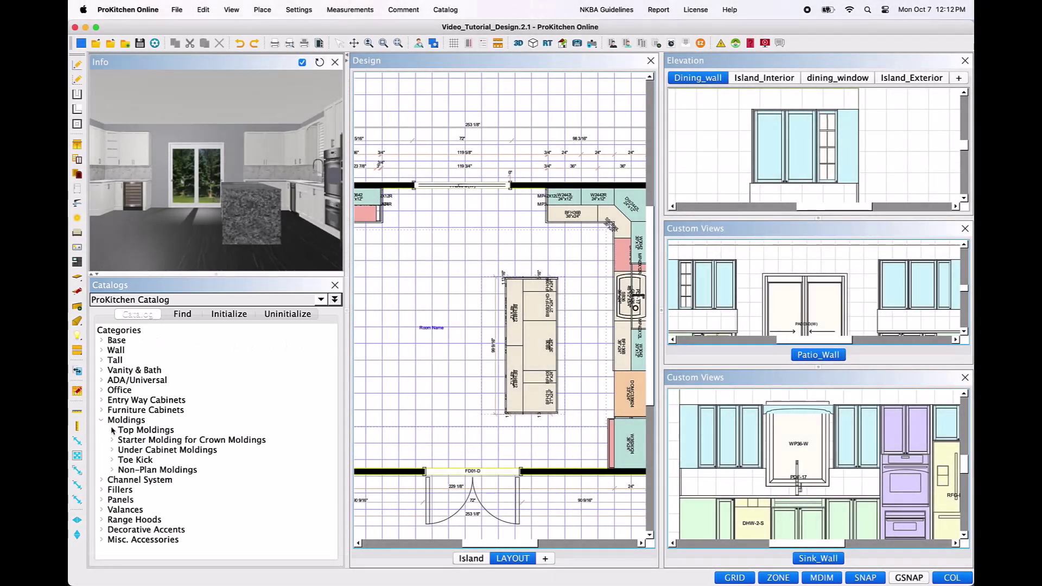
click(112, 460)
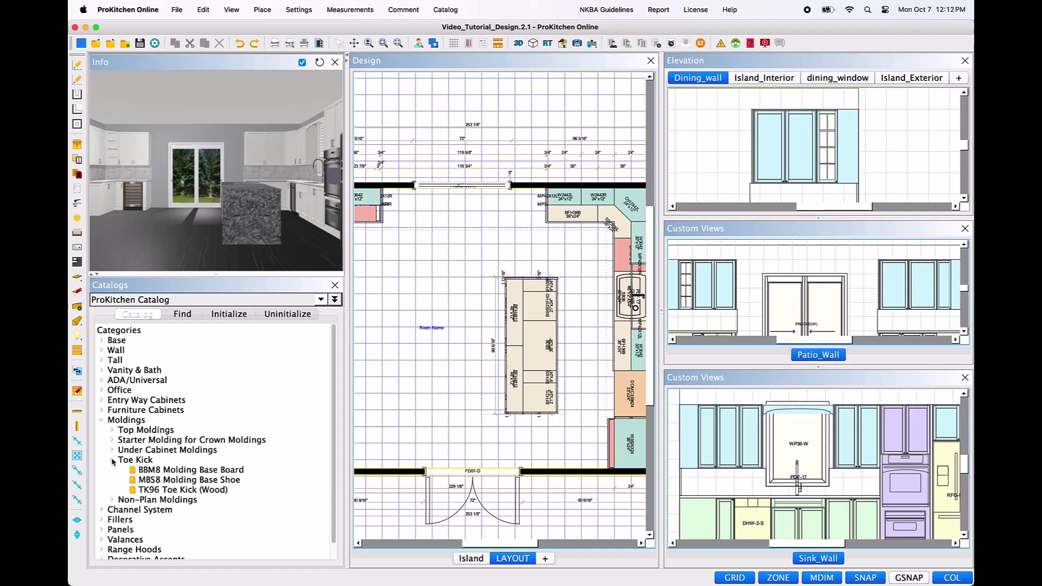
scroll(247, 466, down, 2)
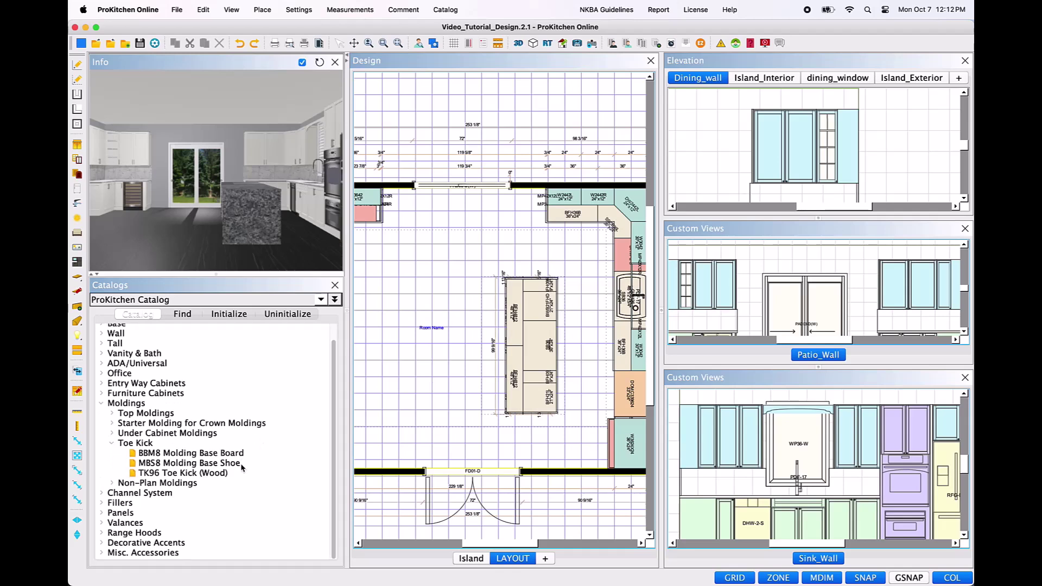
click(191, 476)
mouse_move(191, 476)
mouse_down()
mouse_move(370, 381)
mouse_move(585, 240)
mouse_move(580, 217)
mouse_up()
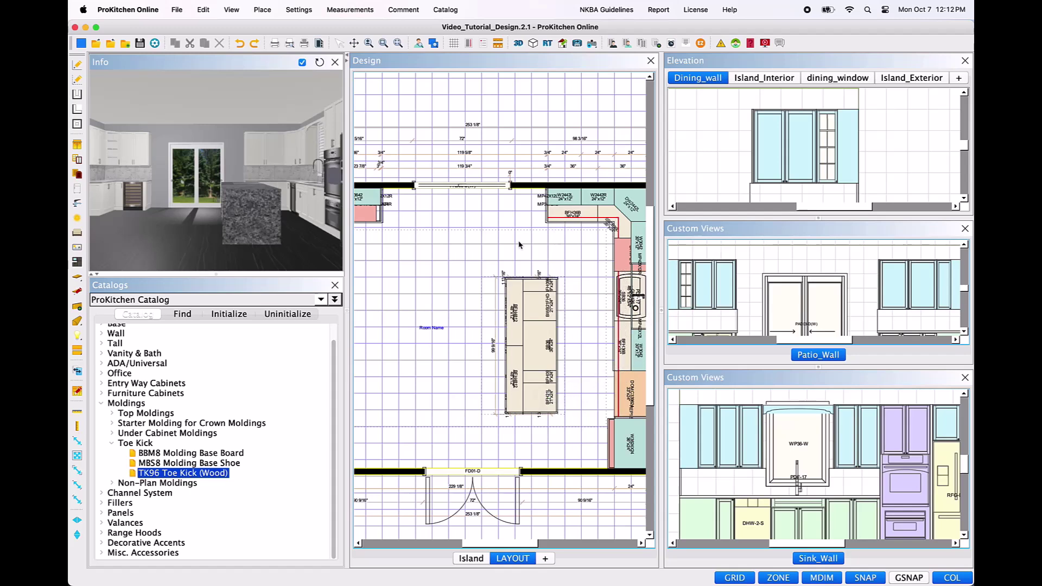
Place CROWN Crown Molding from Top Moldings along the wall cabinets.
click(112, 413)
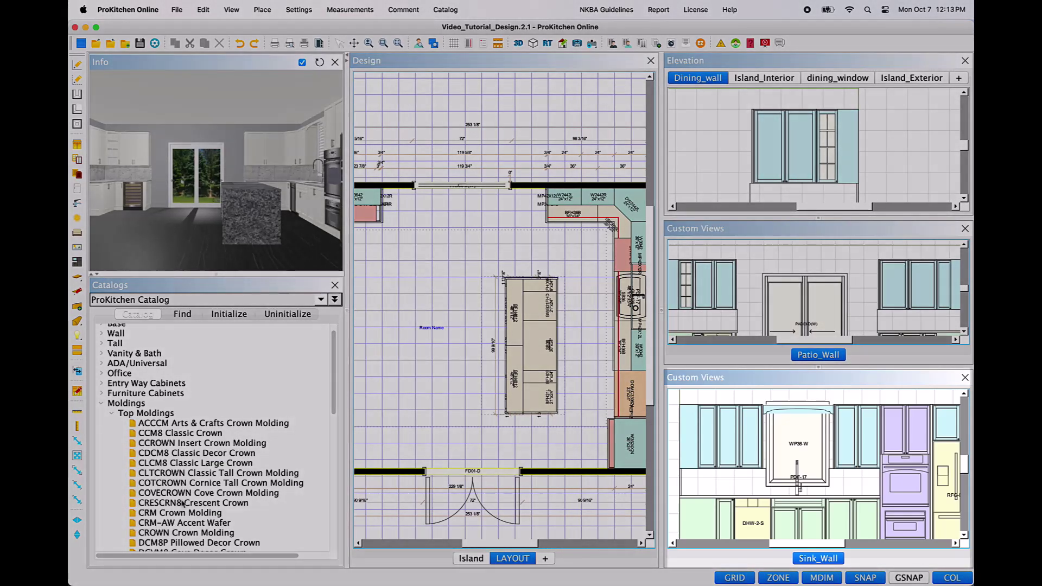
click(186, 532)
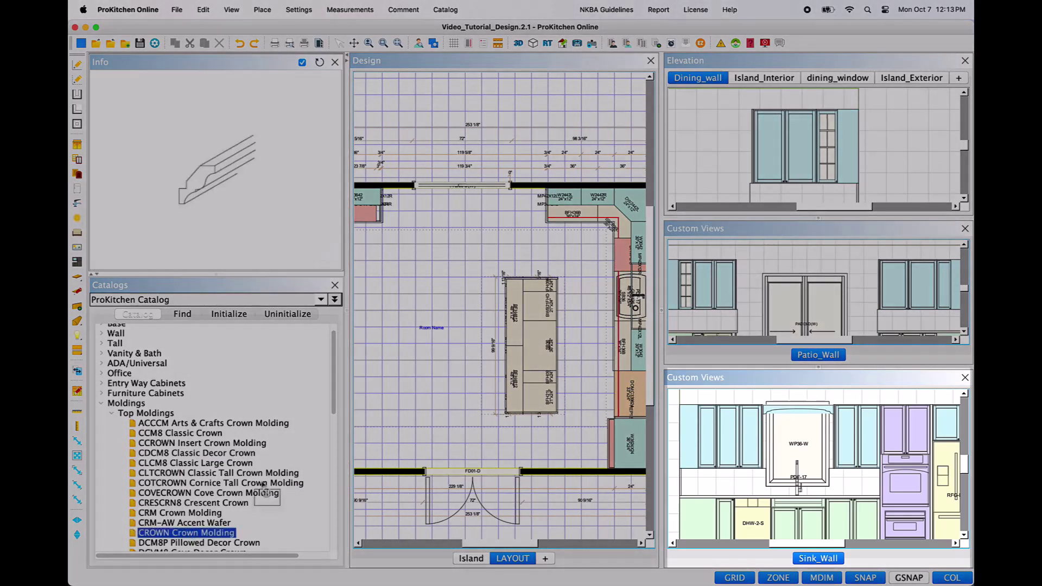
click(563, 202)
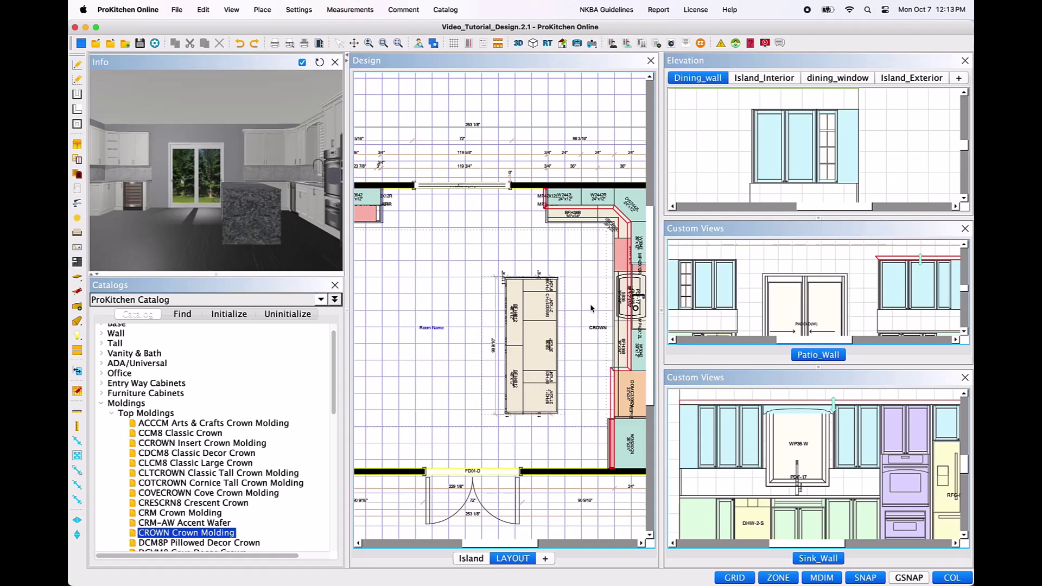
click(591, 272)
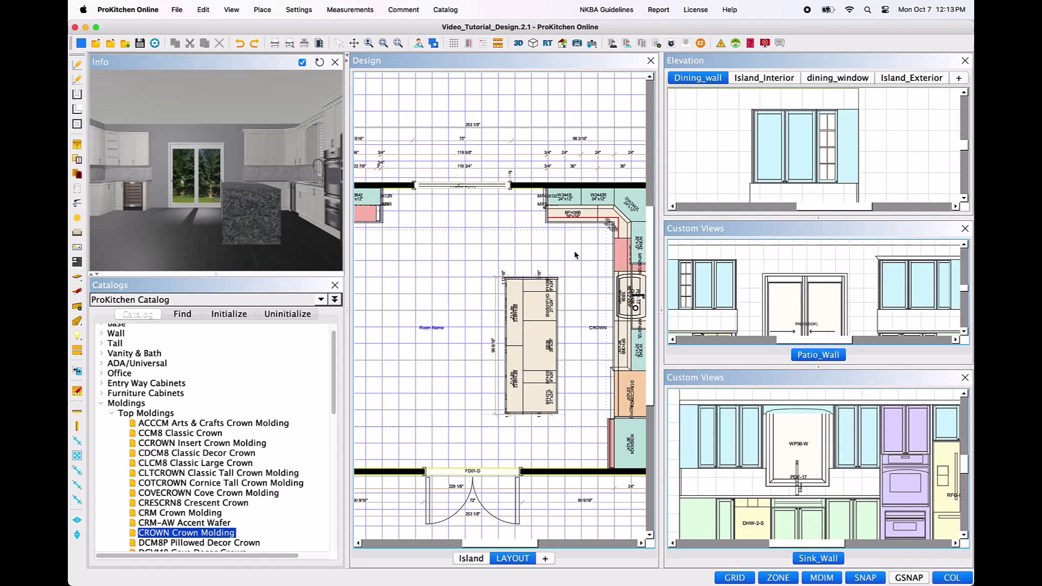
Delete the TK96 toe kick from corner cabinet BFH36B.
right_click(590, 219)
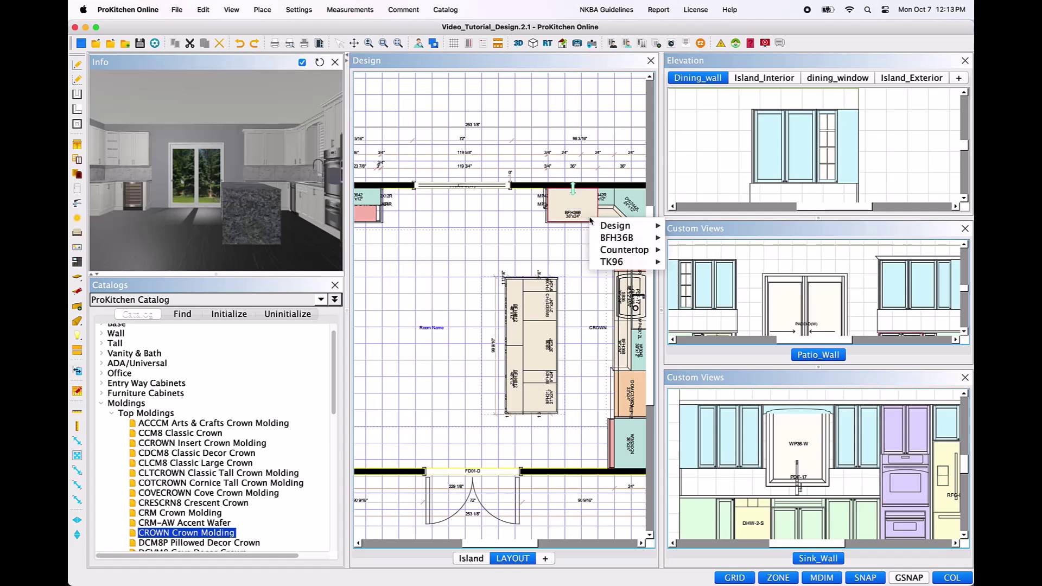
mouse_move(620, 264)
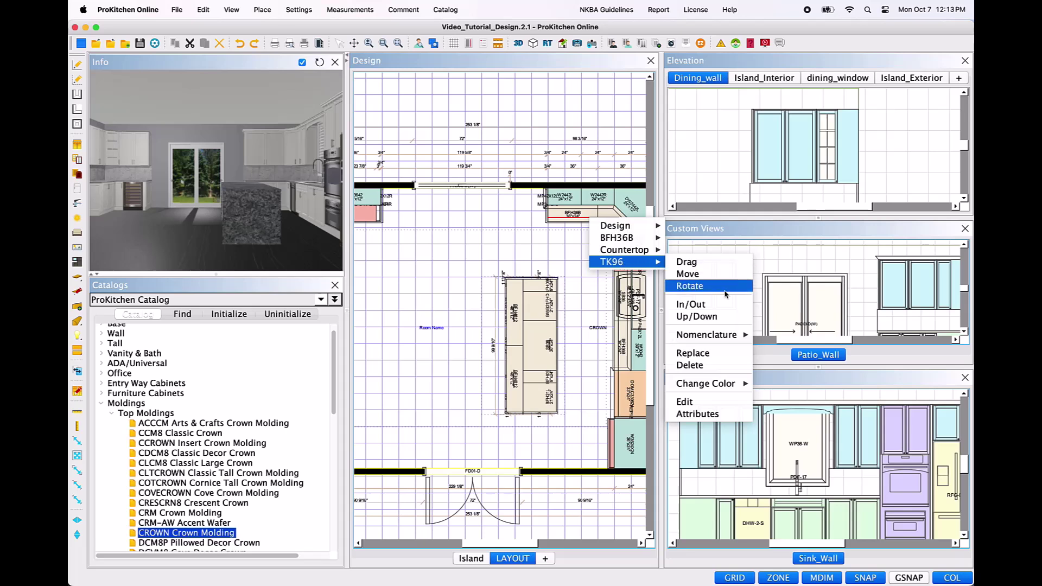
click(709, 372)
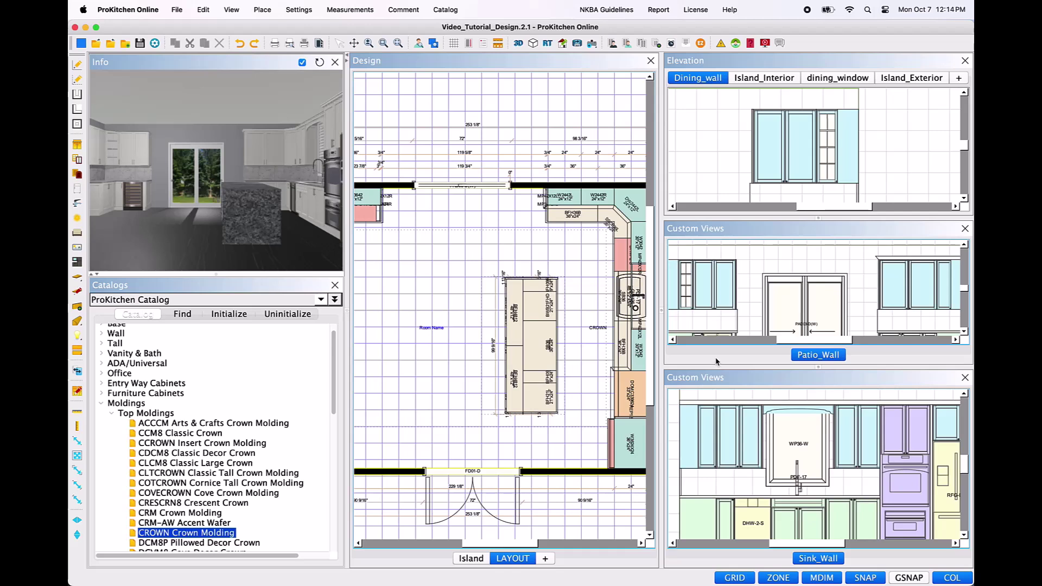
Delete the crown molding, undo the deletion, then delete it again with the Delete key.
click(890, 259)
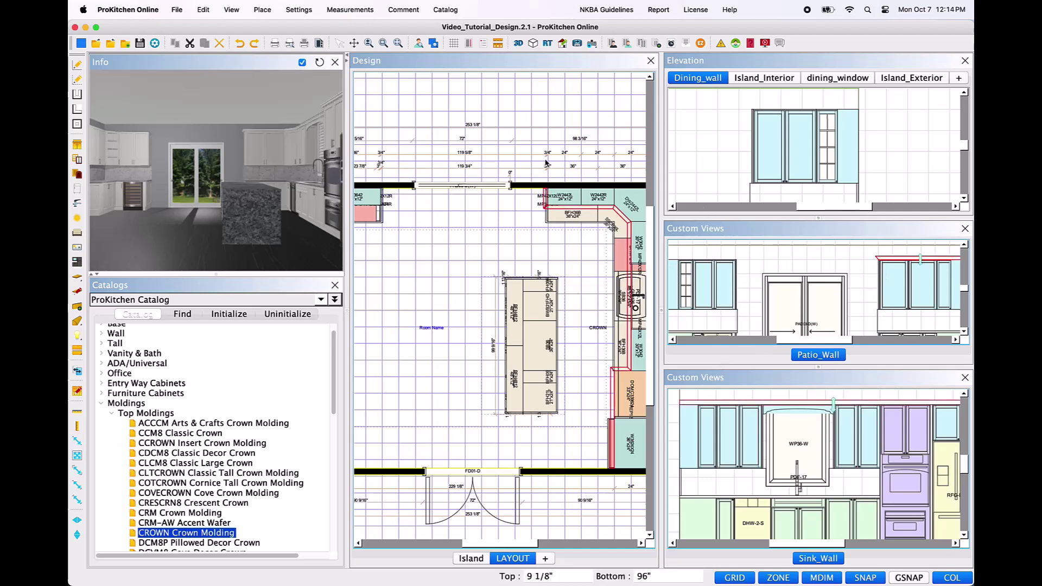
click(220, 43)
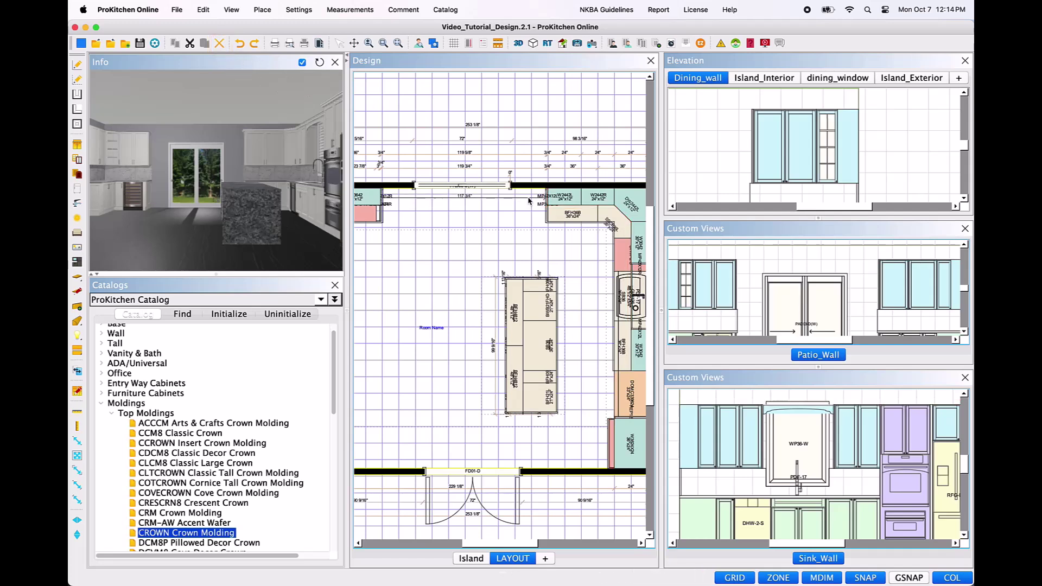
click(808, 261)
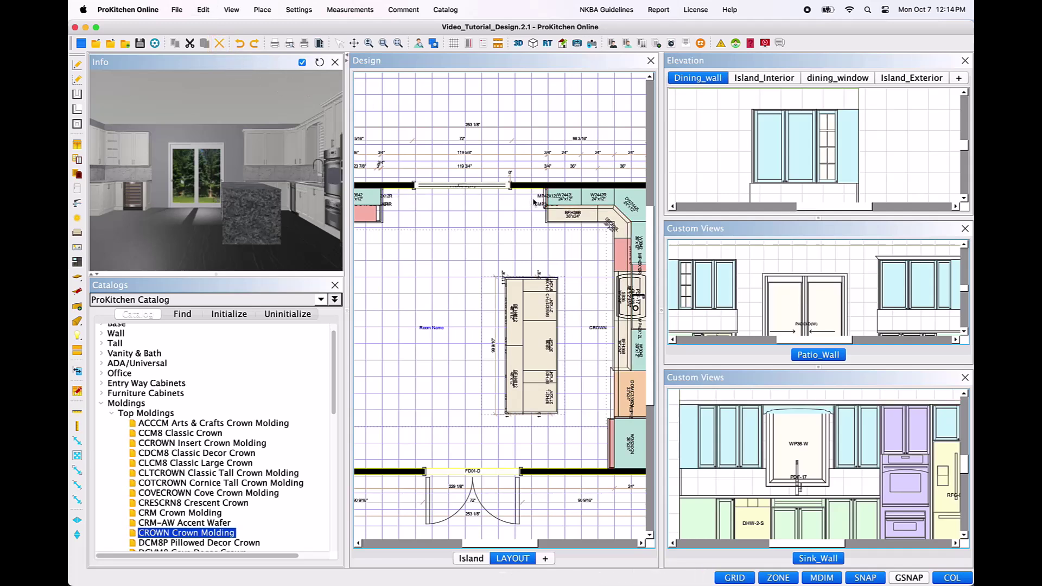
click(890, 259)
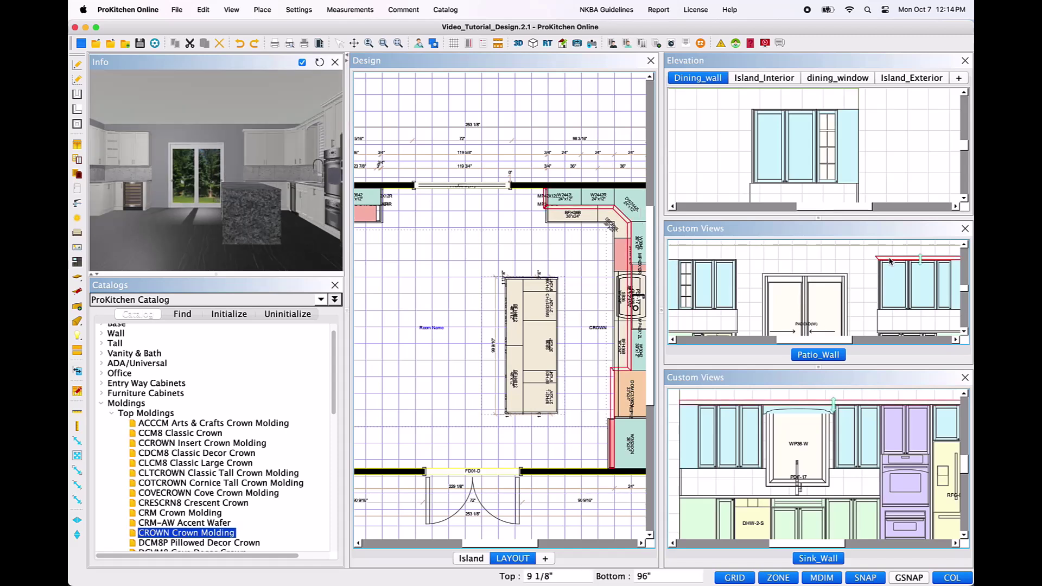
key(Delete)
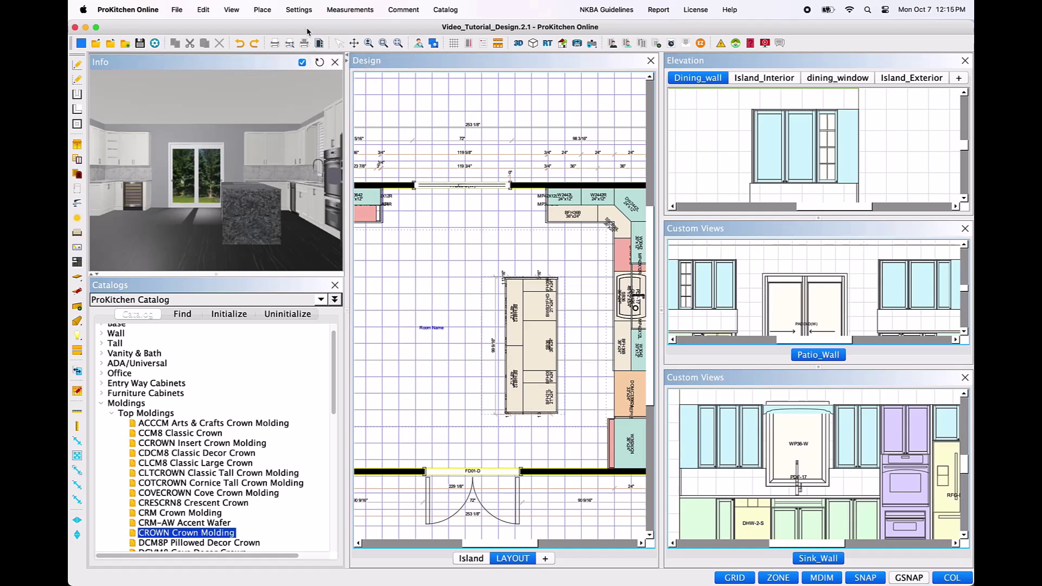
Open Design Settings for Video_Tutorial_Design.2.1 on its General page.
click(297, 10)
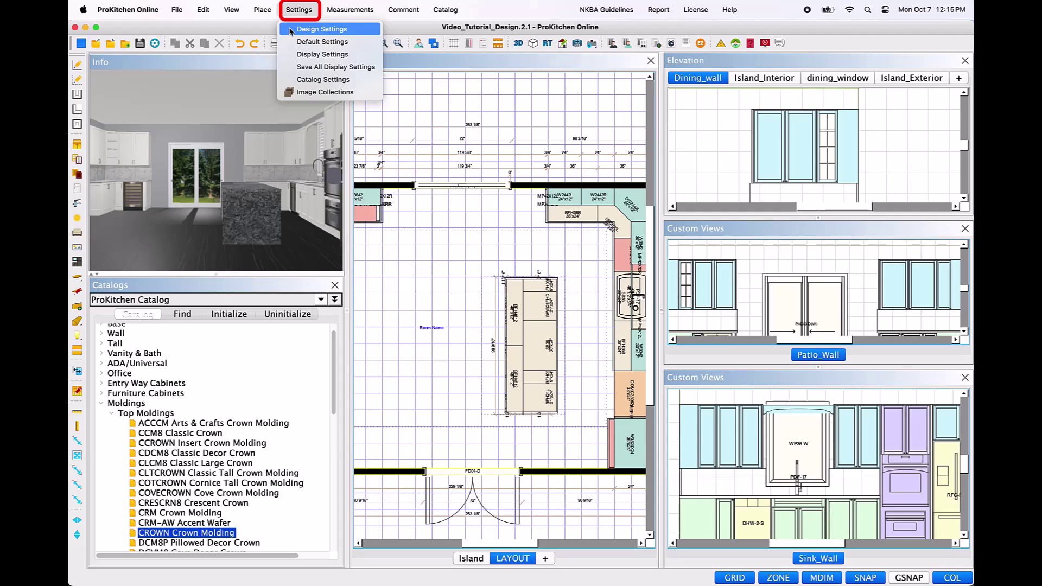
click(290, 30)
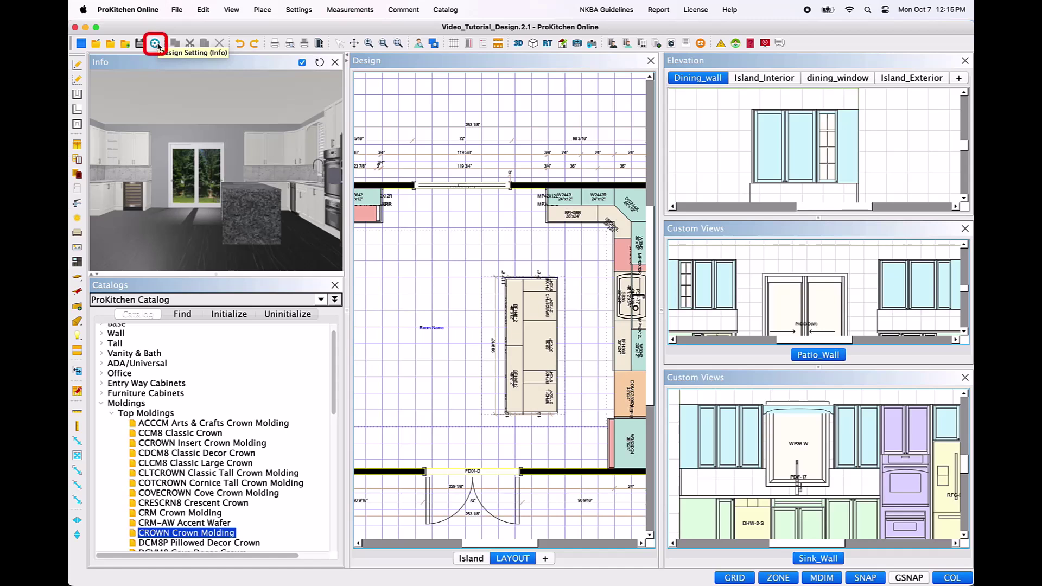
click(156, 45)
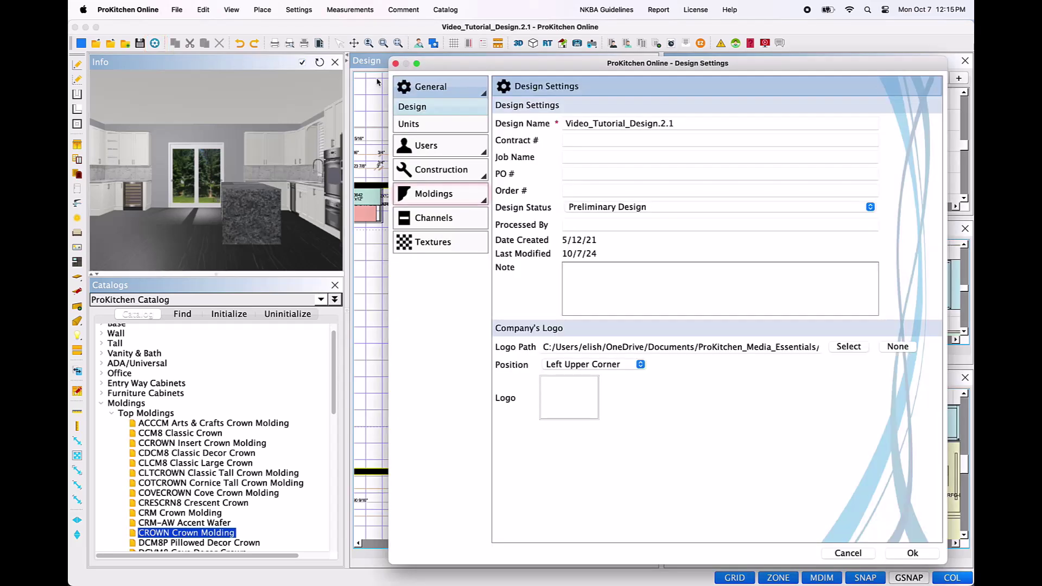
On the Moldings page, try the light rail, top molding and toe kick toggles, leaving light rail enabled.
click(472, 197)
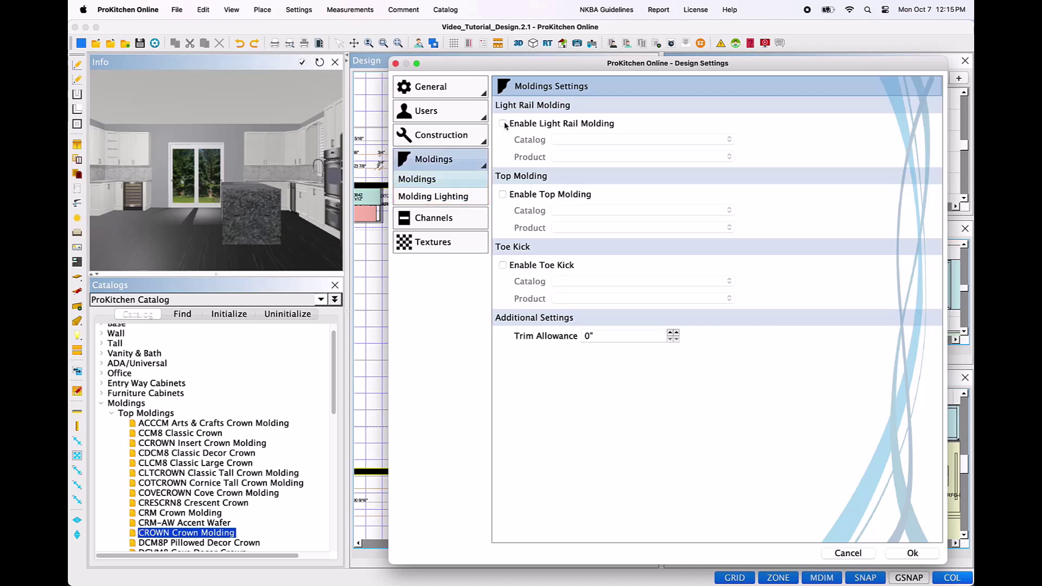
click(503, 124)
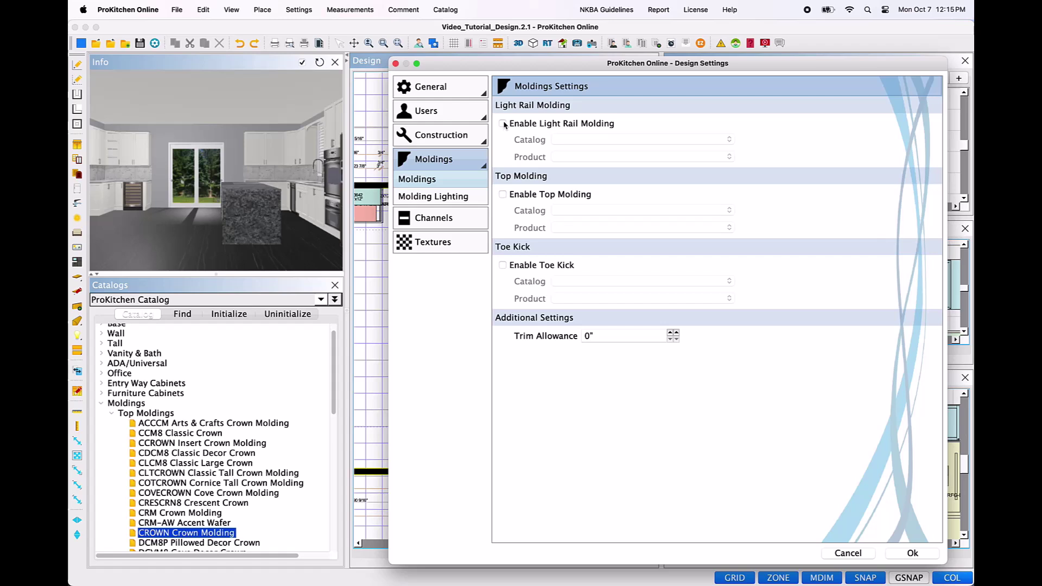
click(503, 124)
click(503, 195)
click(503, 195)
click(502, 265)
click(503, 265)
click(503, 123)
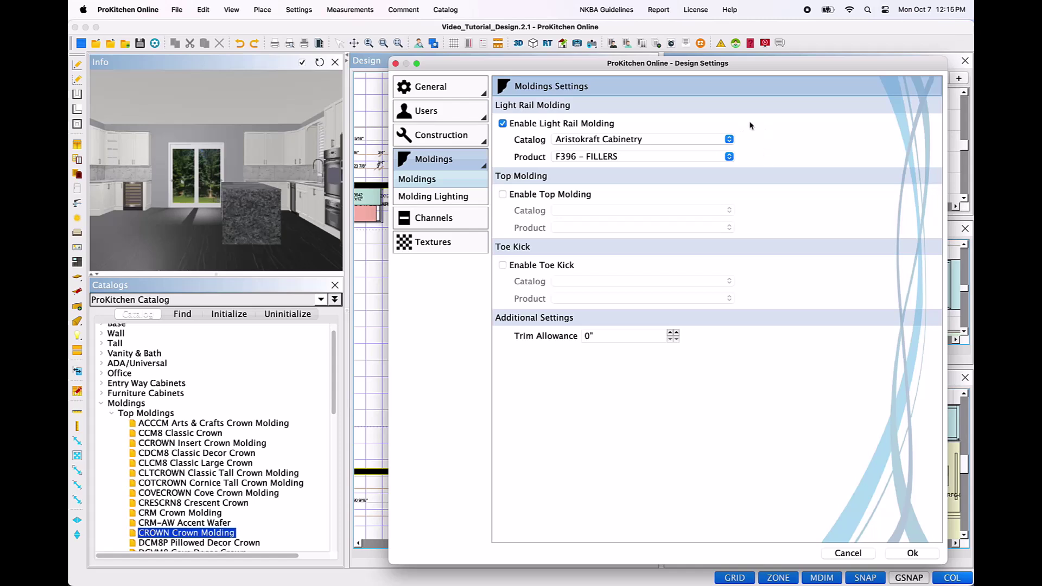
Choose ProKitchen Catalog and BLM – Beaded Light Rail Moulding for the light rail.
click(729, 140)
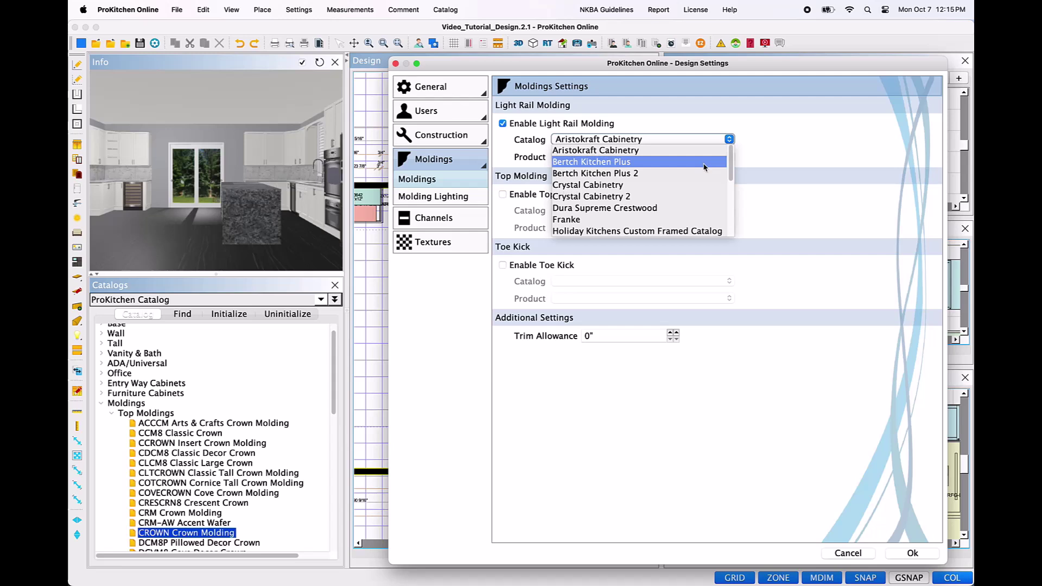
scroll(704, 167, down, 6)
scroll(704, 173, down, 5)
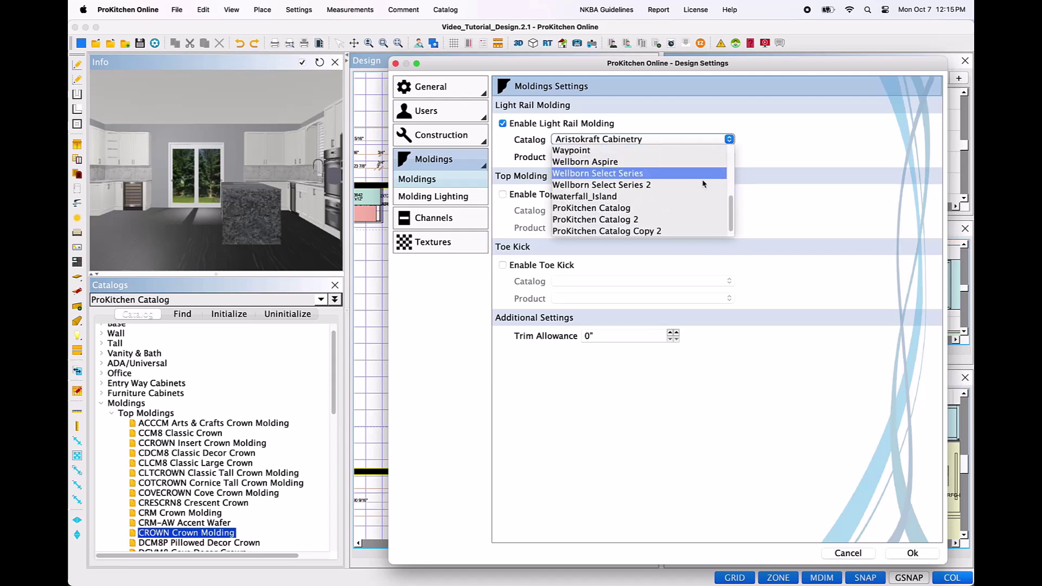
click(636, 209)
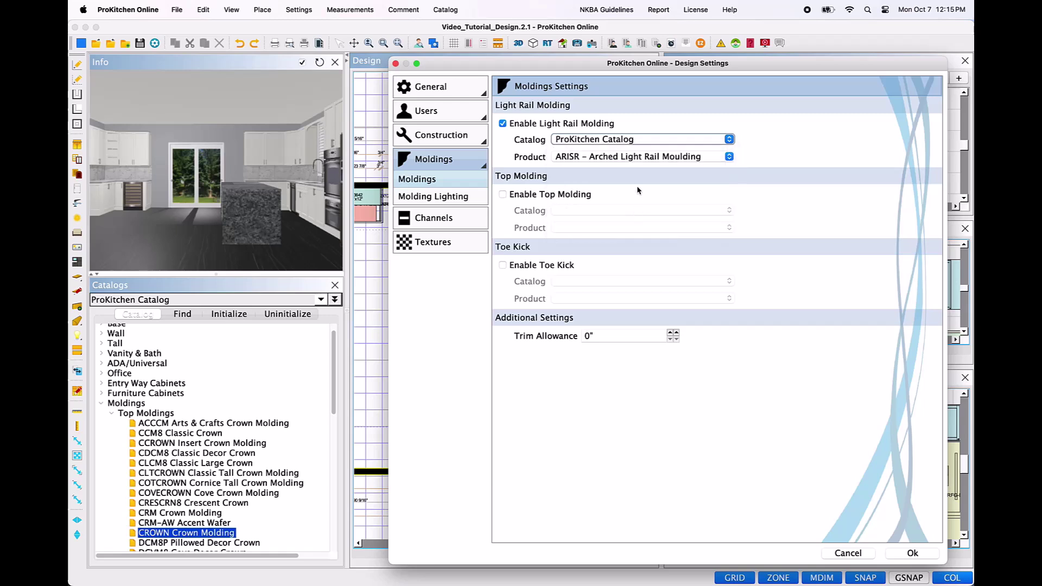
click(729, 156)
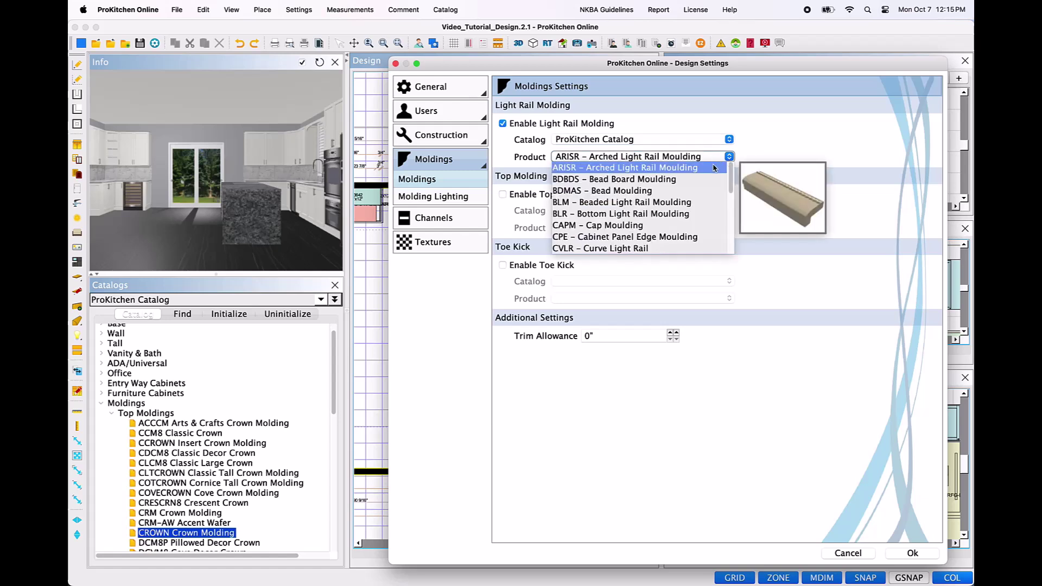
click(709, 203)
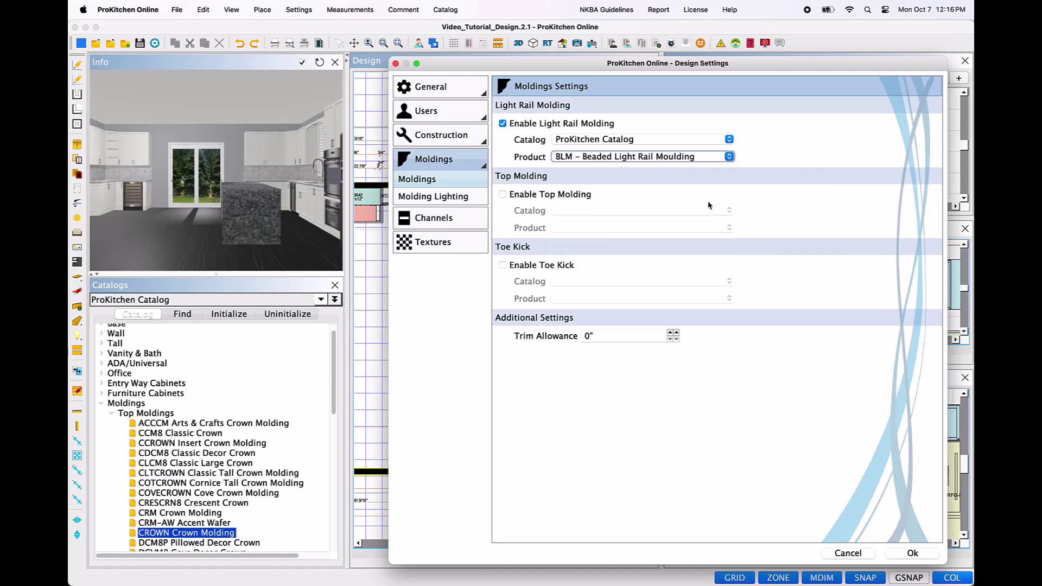
Enable top molding with ProKitchen Catalog product SCM2 – 2" Starter Cabinet Molding.
click(503, 195)
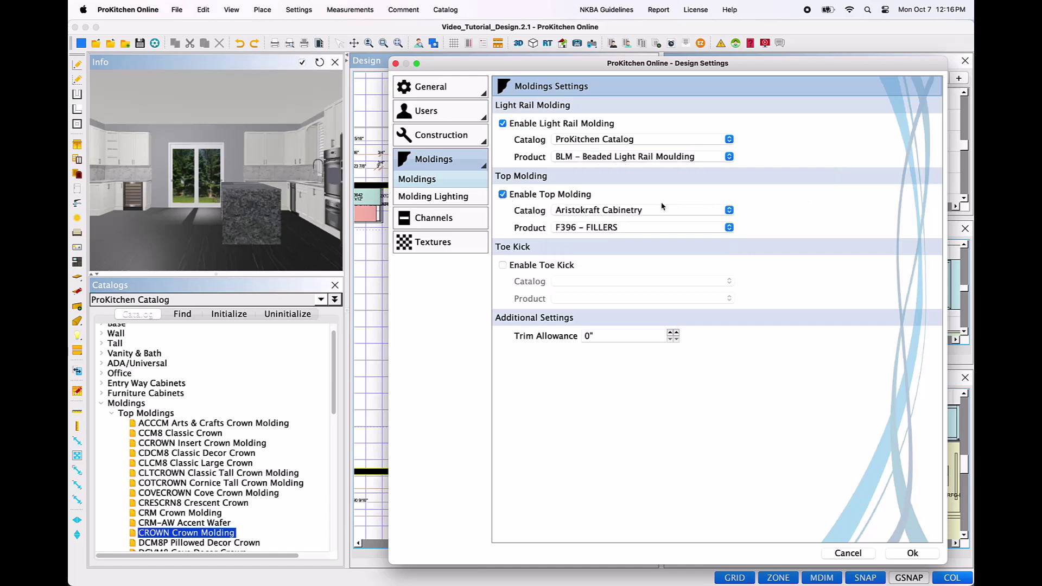
click(729, 210)
scroll(677, 267, down, 5)
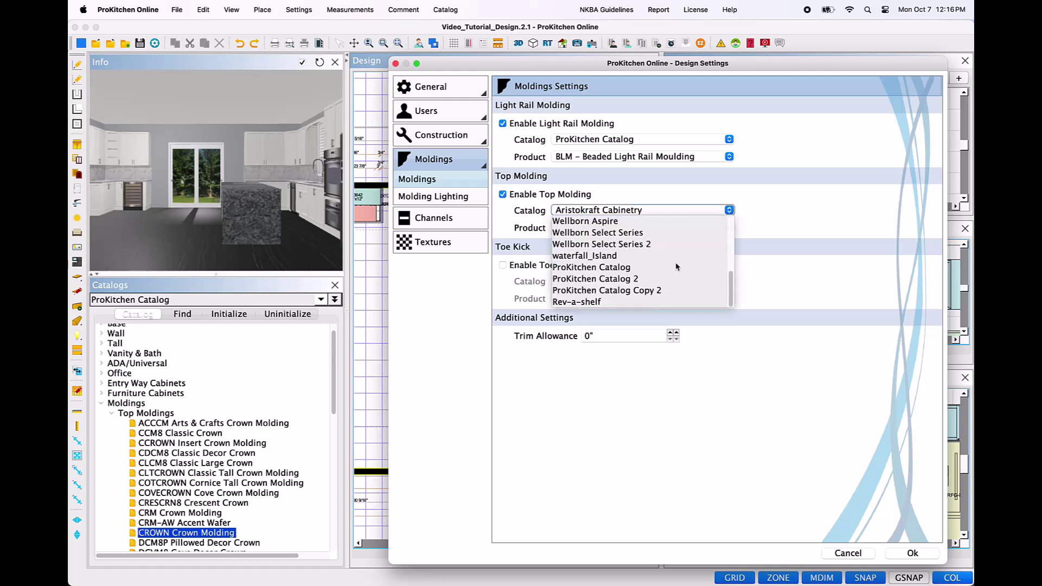
click(642, 267)
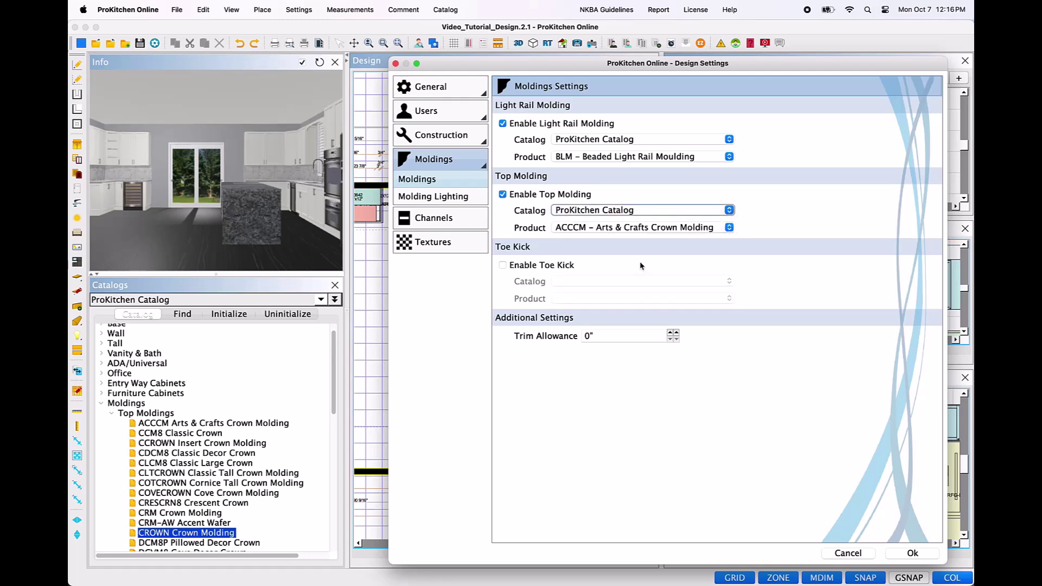
click(570, 228)
scroll(672, 262, down, 3)
scroll(673, 265, down, 4)
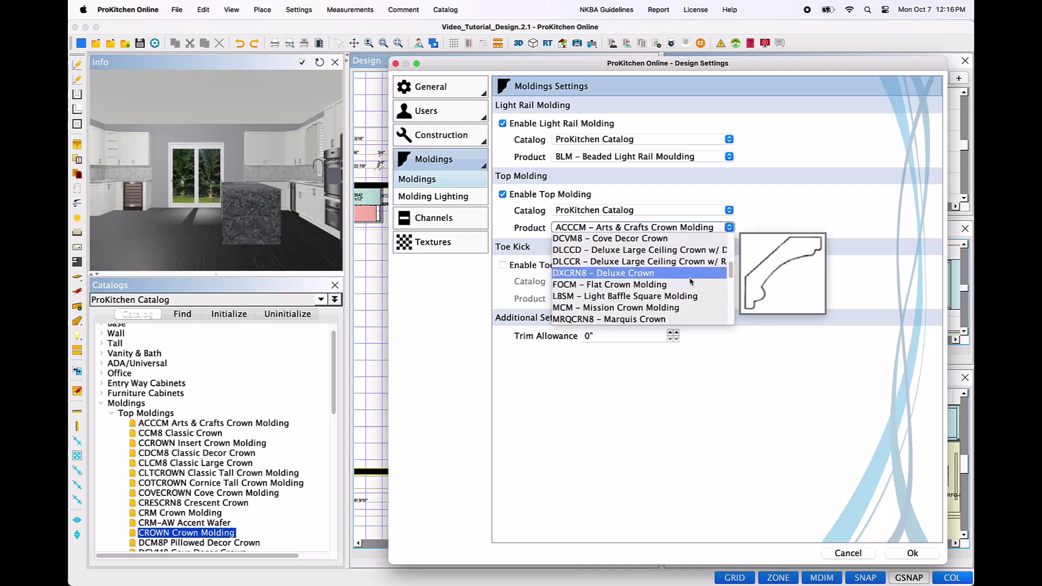
scroll(689, 282, down, 5)
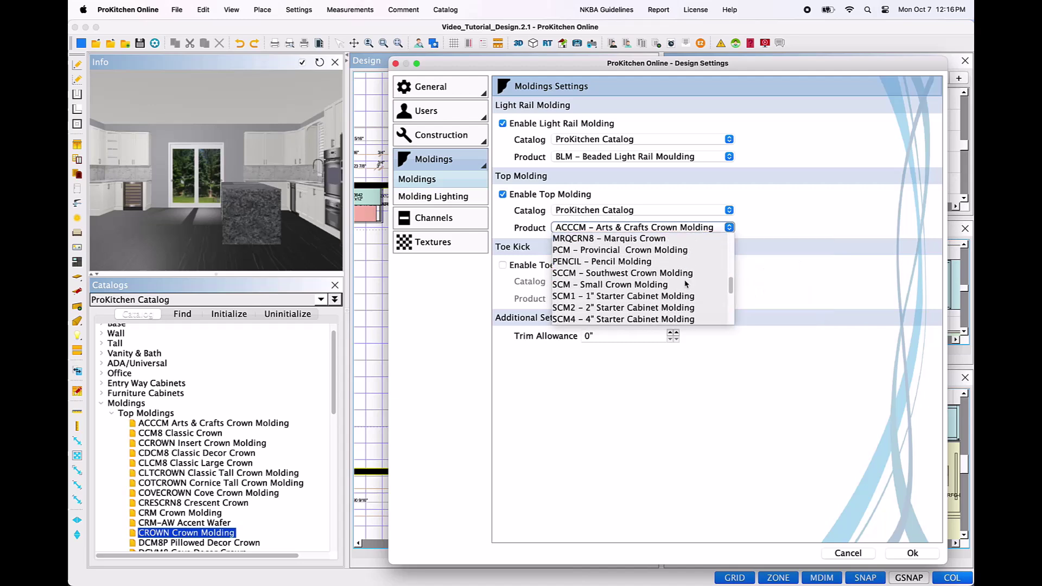
click(695, 308)
Enable the toe kick with ProKitchen Catalog TK96 – Toe Kick (Wood) and apply the settings.
click(503, 265)
click(729, 281)
scroll(710, 304, down, 10)
click(597, 340)
click(678, 298)
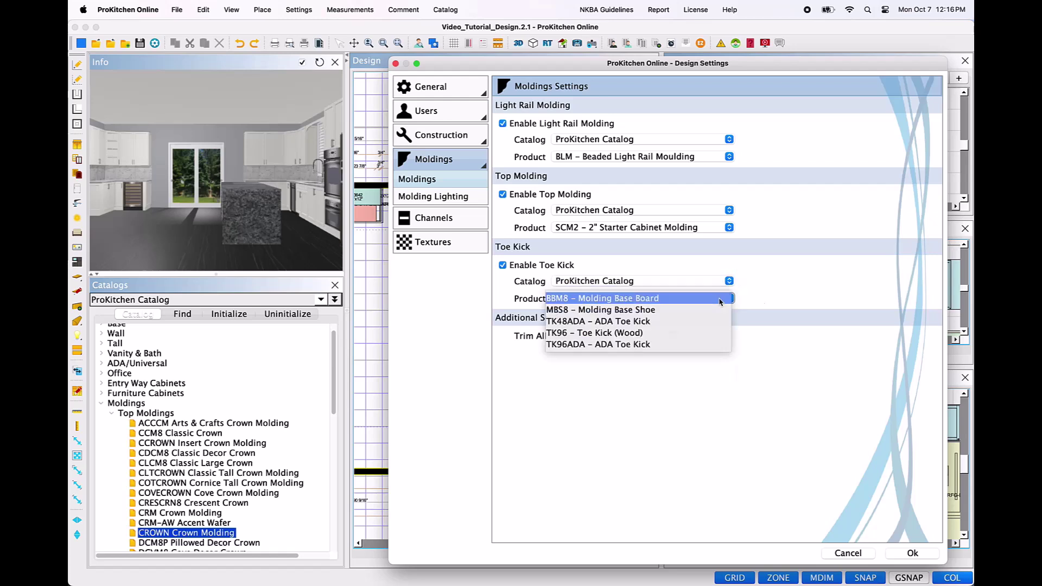
click(679, 333)
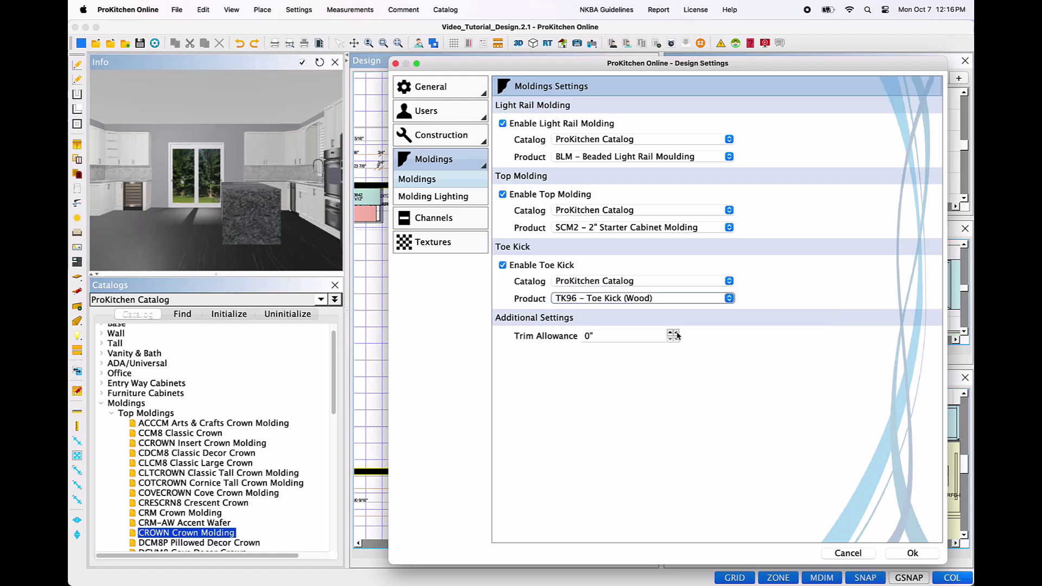
click(896, 554)
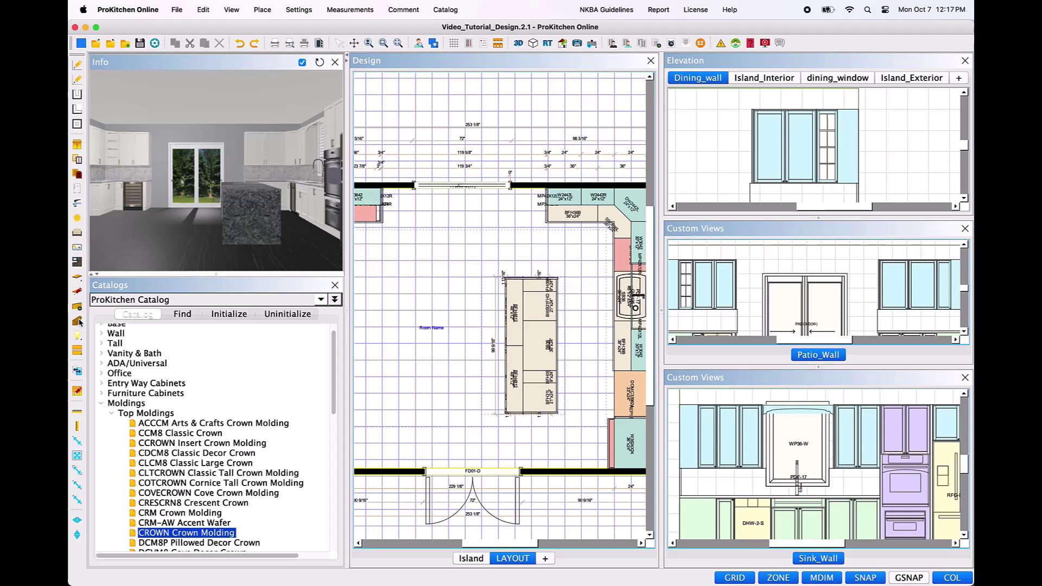
Apply the SCM2 top molding to the wall cabinets in the plan.
click(78, 321)
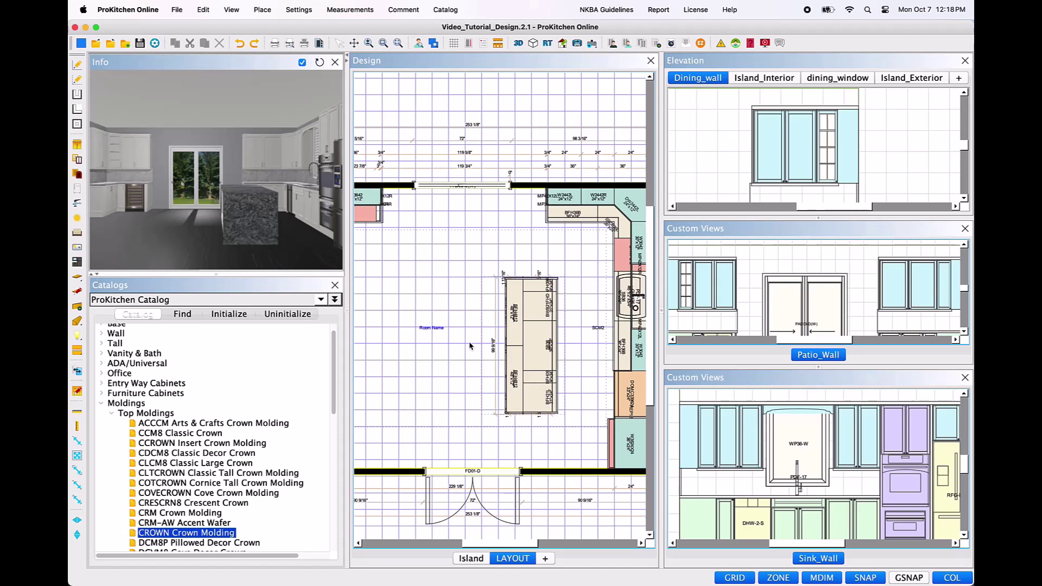
Drag CROWN Crown Molding from Top Moldings onto the upper wall cabinets.
click(764, 112)
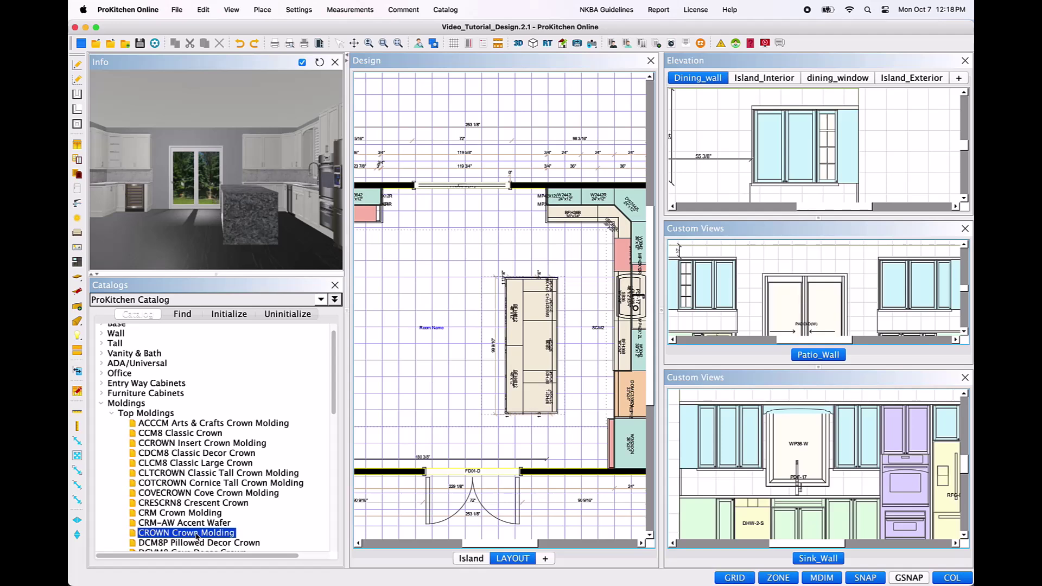
drag(197, 537, 726, 442)
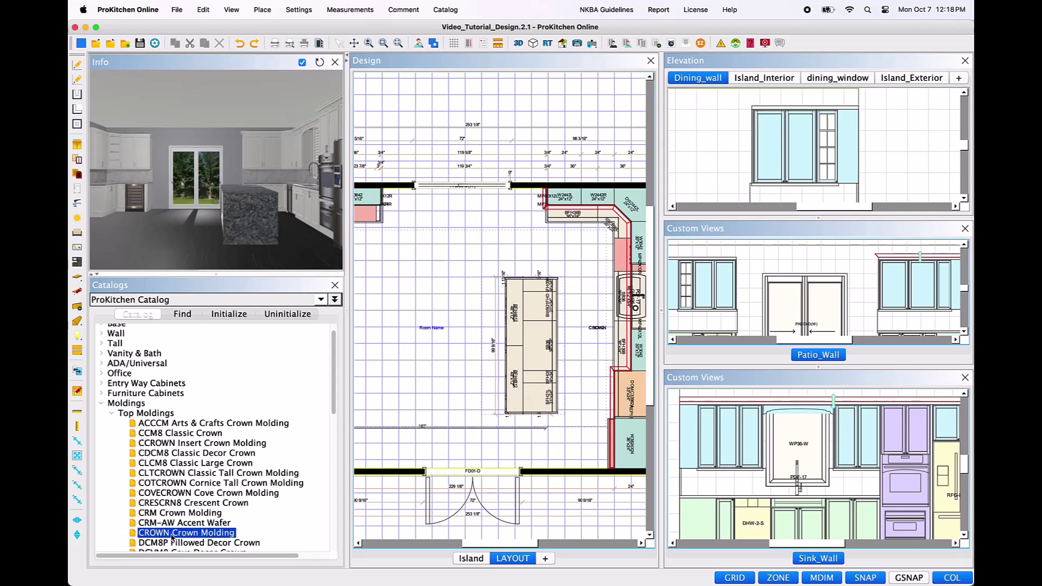
drag(173, 538, 702, 276)
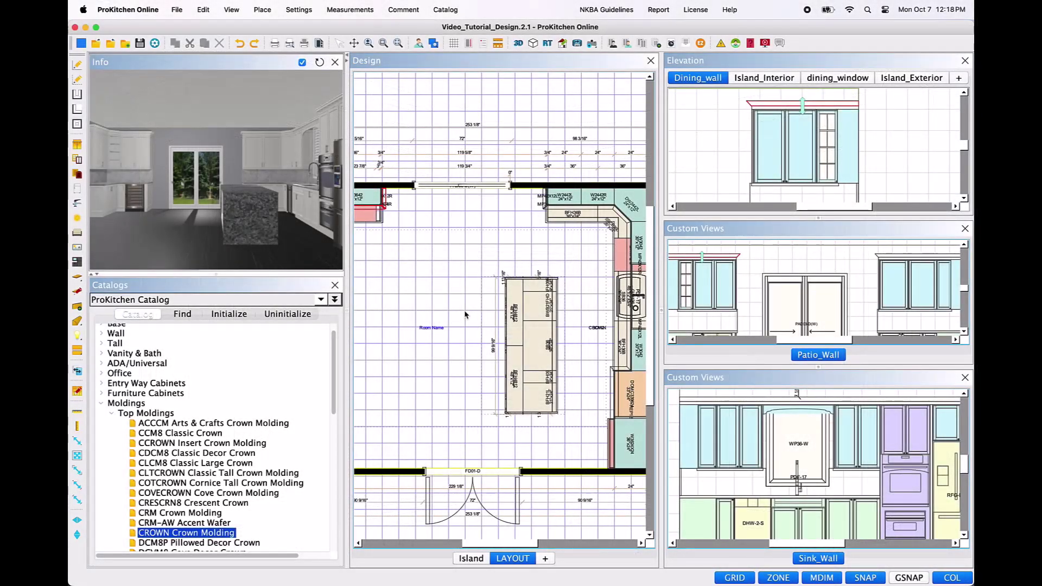
Slide the crown molding along the wall so it spans 24" left to 168" right.
click(464, 315)
scroll(465, 315, up, 5)
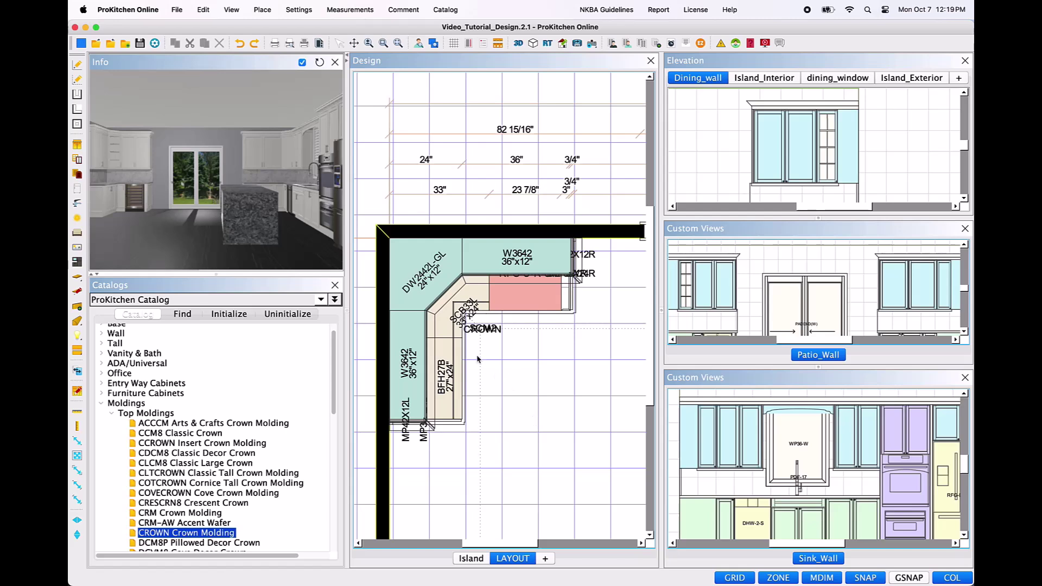
right_click(441, 305)
mouse_move(466, 335)
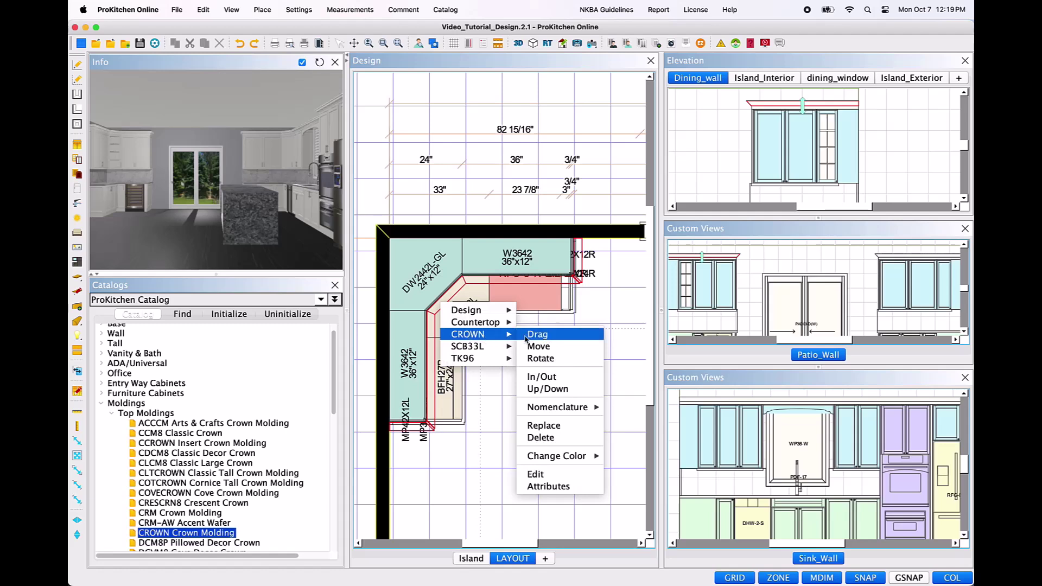
click(585, 340)
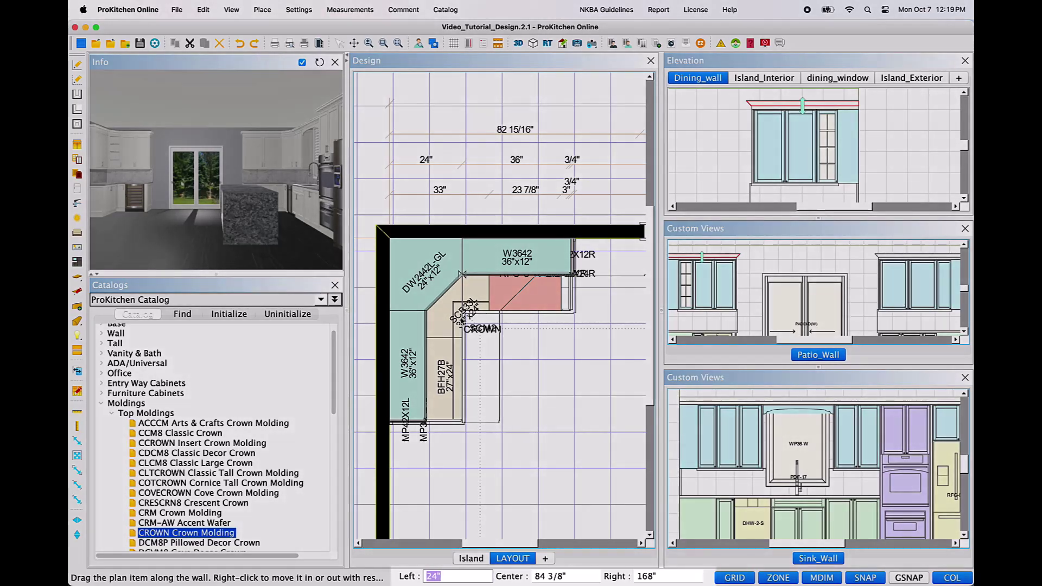
key(Tab)
key(Tab)
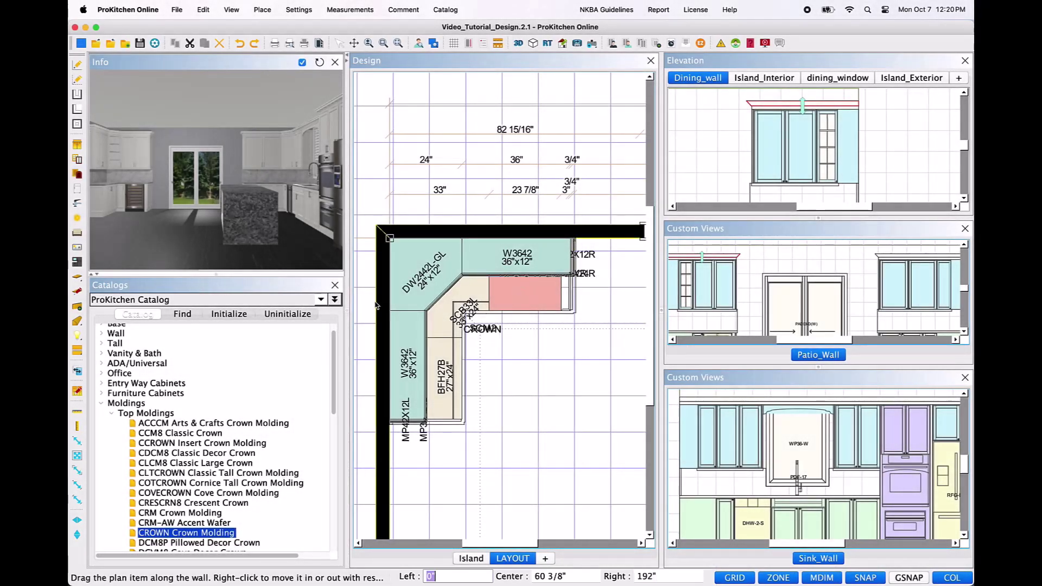
Try moving the crown molding, then rotate it through several angles back to 360°.
right_click(443, 306)
mouse_move(470, 336)
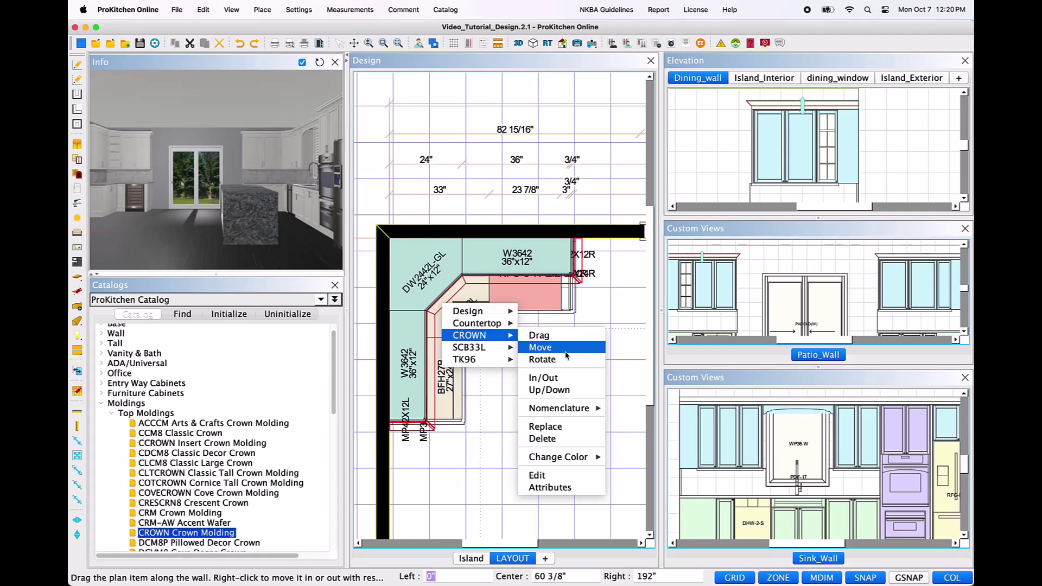
click(565, 353)
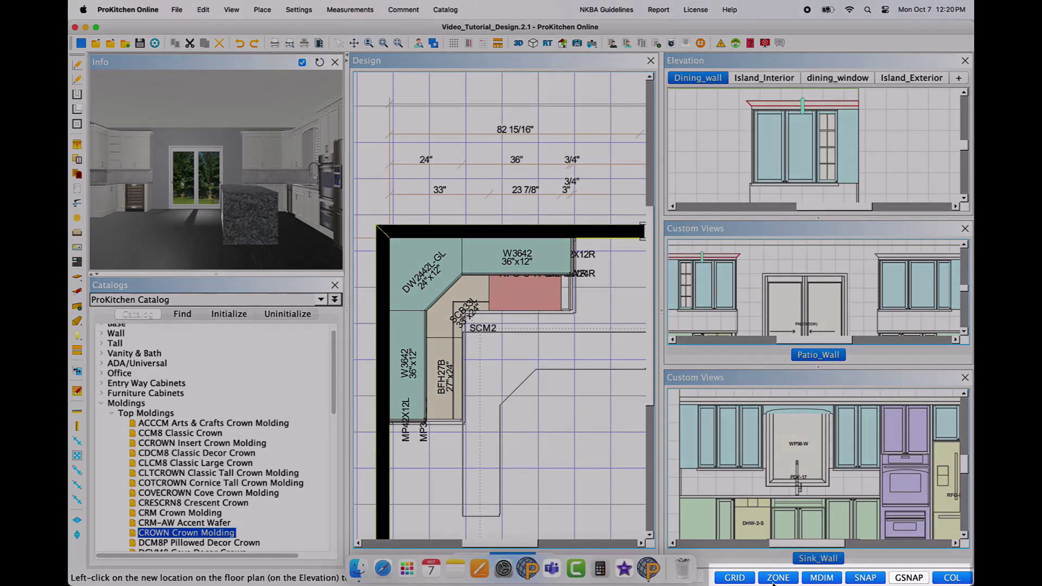
click(865, 577)
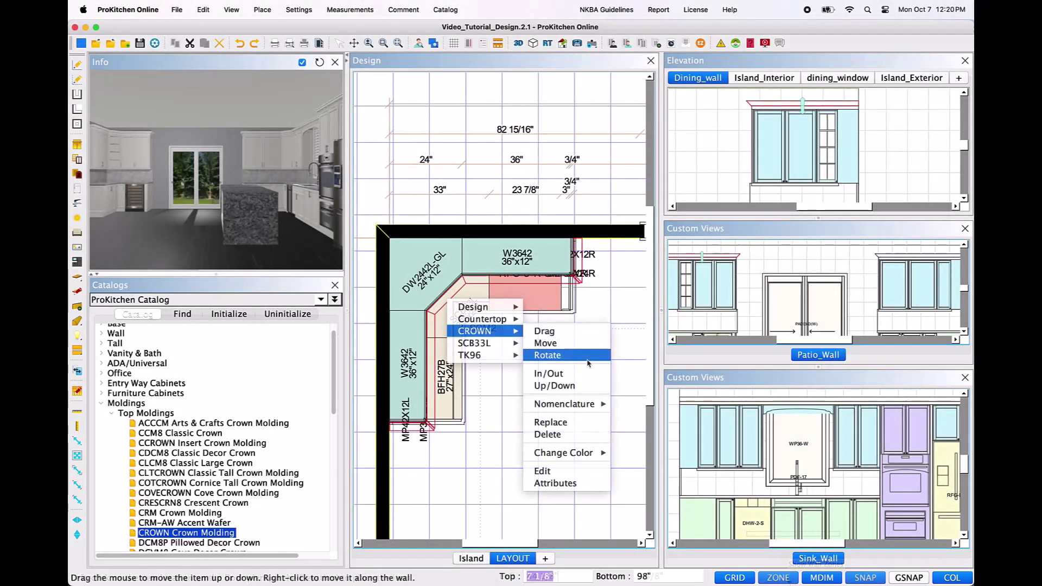
click(587, 363)
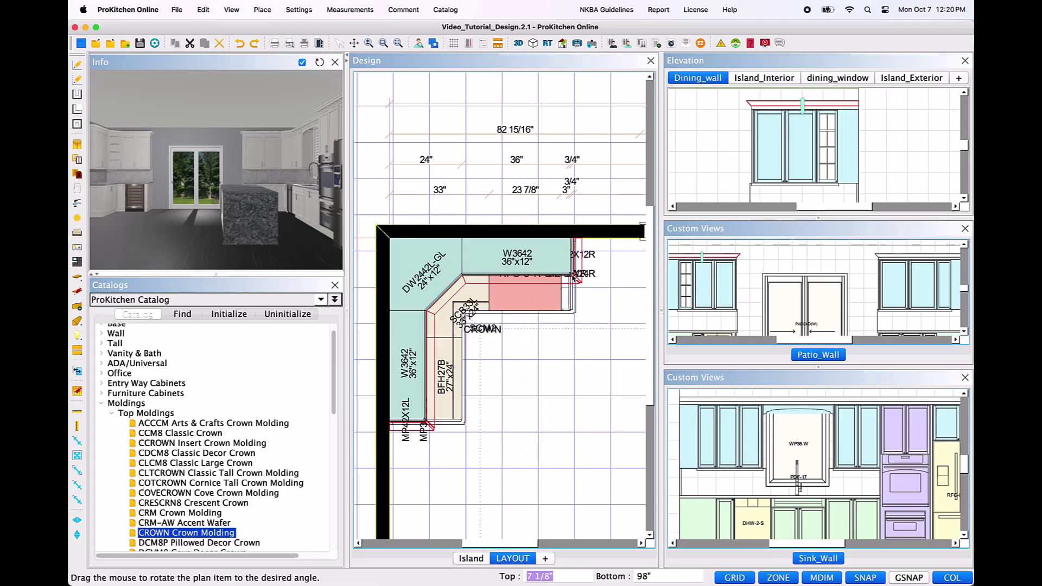
drag(573, 278, 613, 346)
Shift the crown molding out from the wall with CROWN In/Out, setting the Out/Back values.
right_click(448, 300)
mouse_move(476, 317)
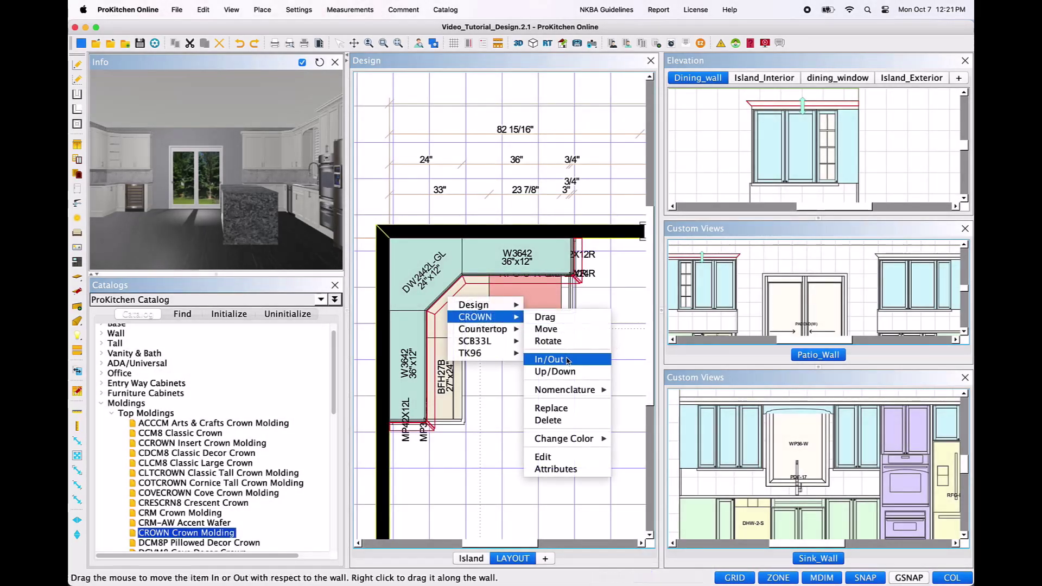
click(568, 360)
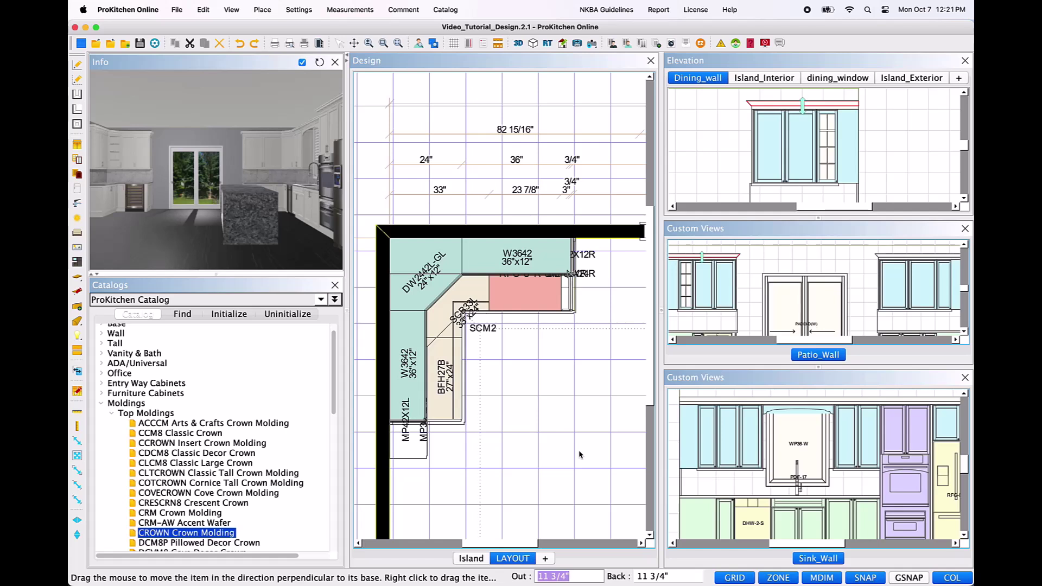
key(Tab)
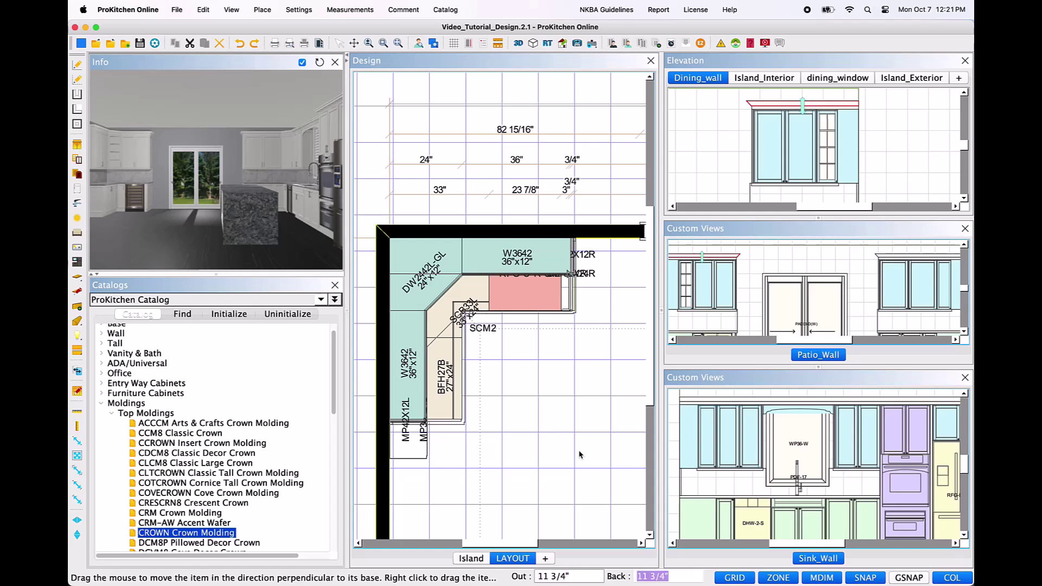
Start moving the crown molding vertically with CROWN Up/Down, 7 1/8" from the top.
click(453, 301)
right_click(452, 299)
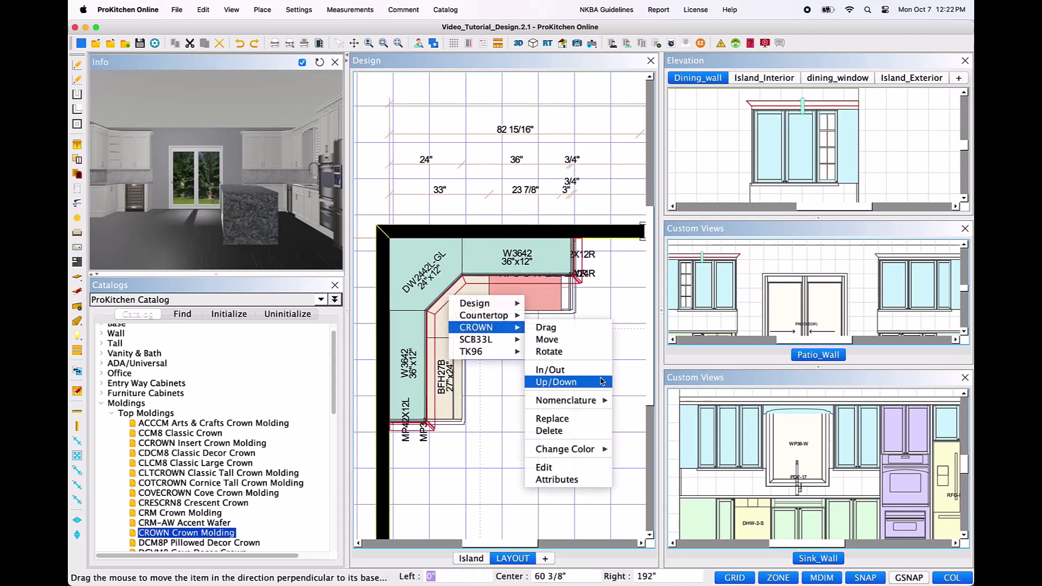
click(601, 382)
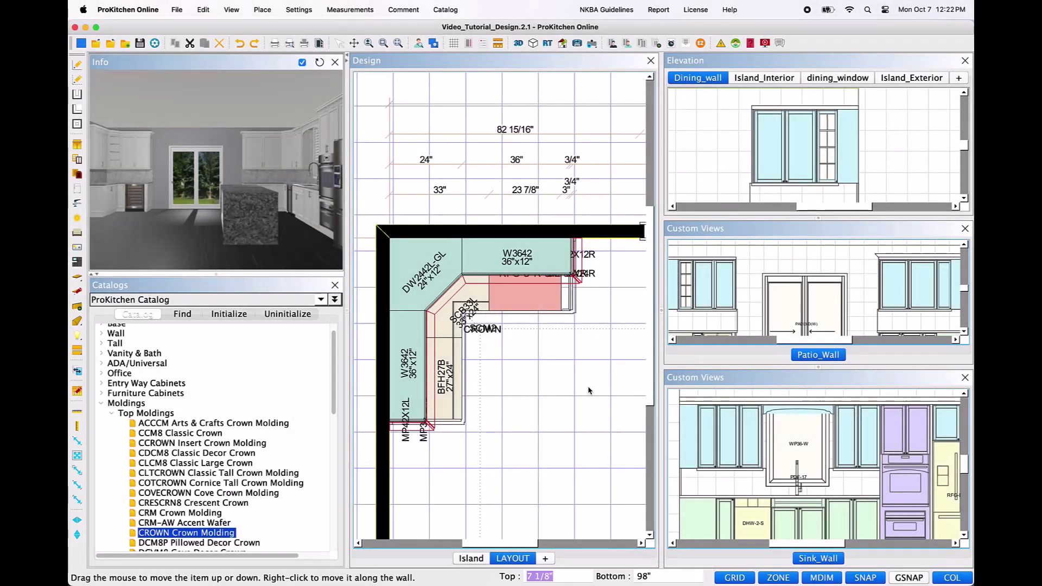
Set the crown height, then return it to the Dining_wall cabinet tops at 98" from the floor.
click(589, 391)
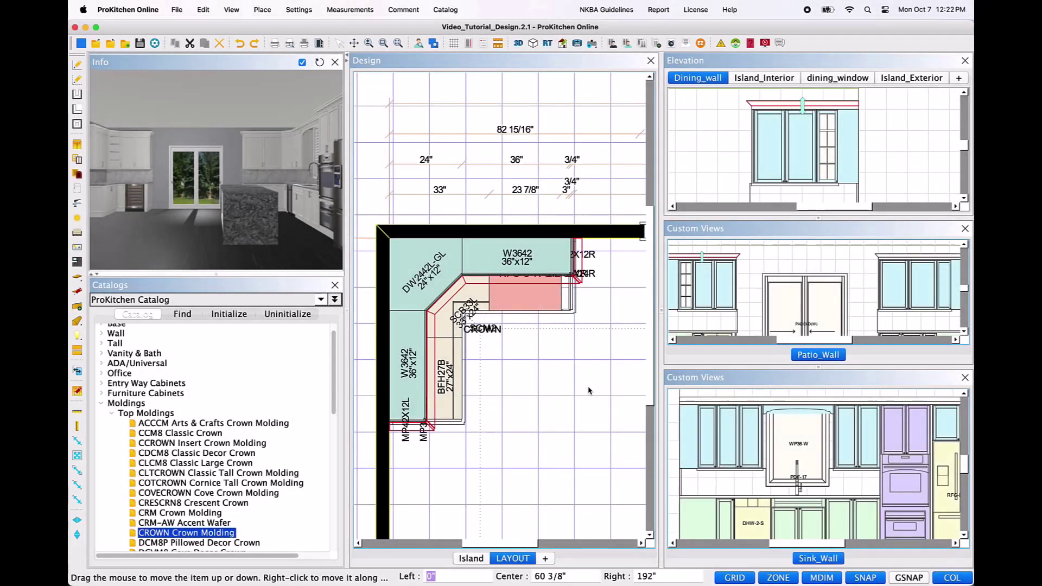
right_click(784, 107)
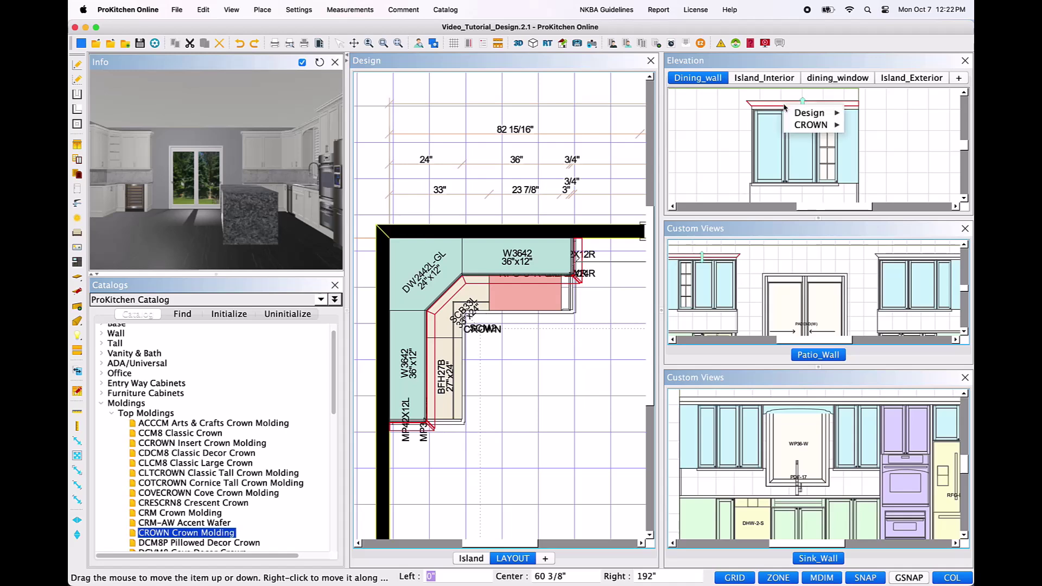
mouse_move(831, 124)
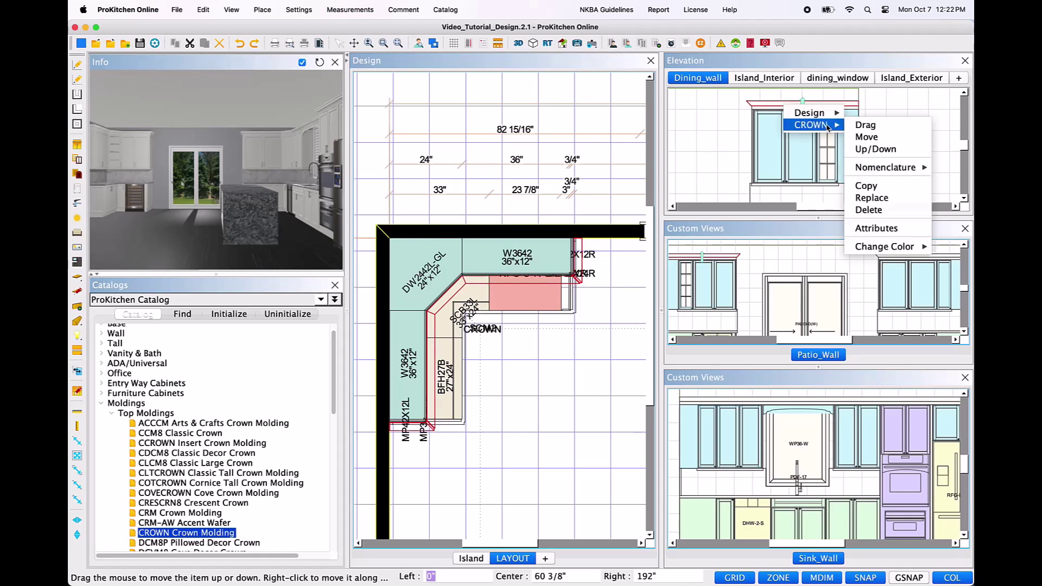
click(904, 149)
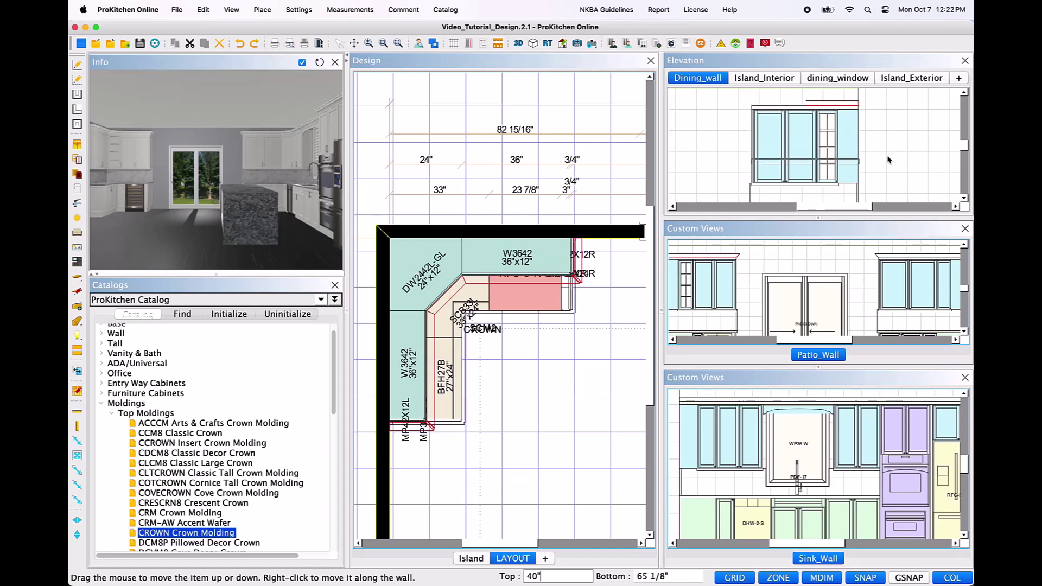
click(883, 102)
right_click(444, 306)
mouse_move(470, 335)
mouse_move(562, 410)
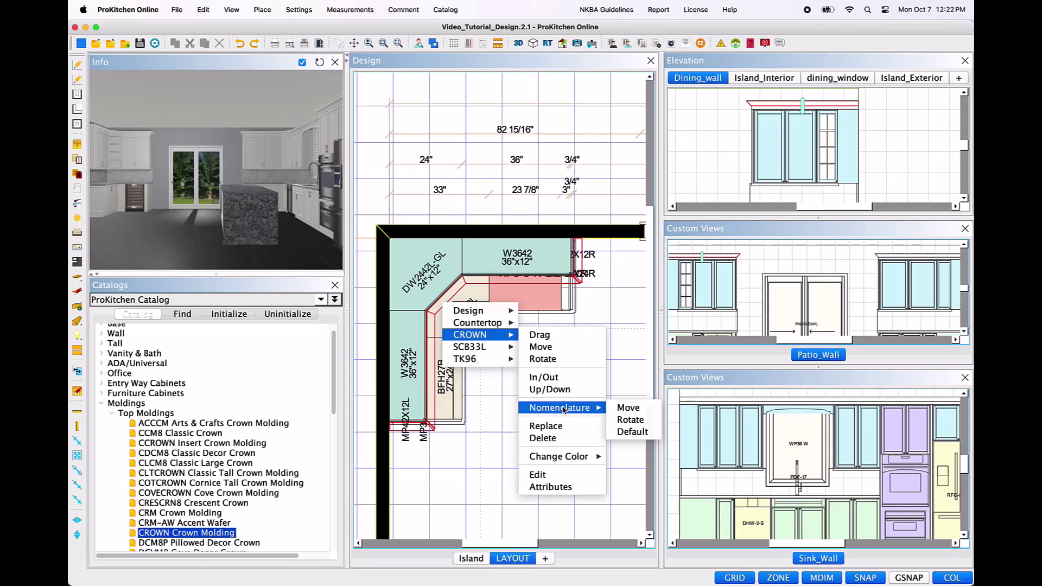
Move the CROWN label below the corner cabinets and rotate it upright.
click(646, 413)
click(510, 372)
right_click(513, 371)
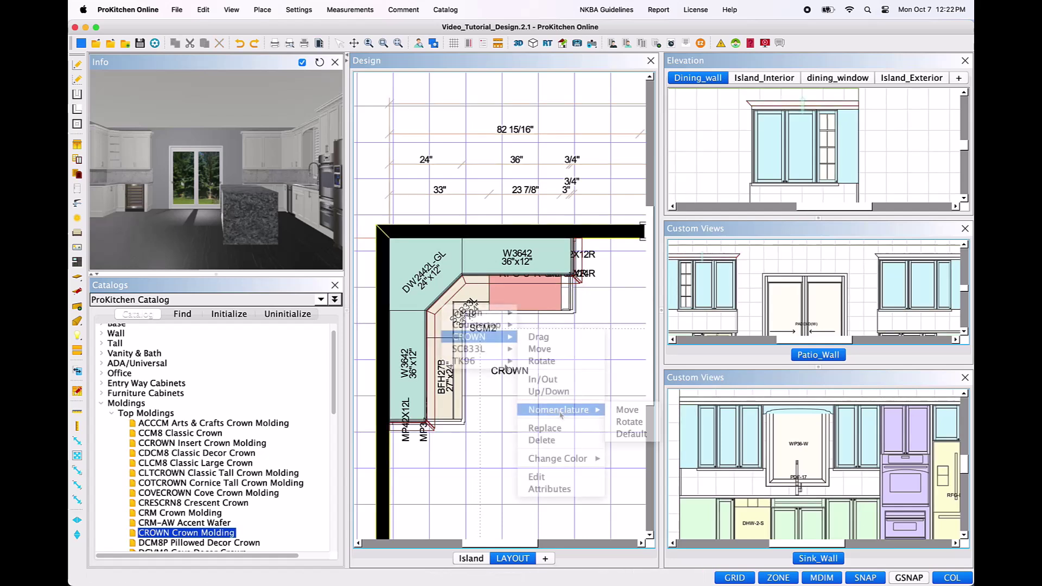
click(629, 421)
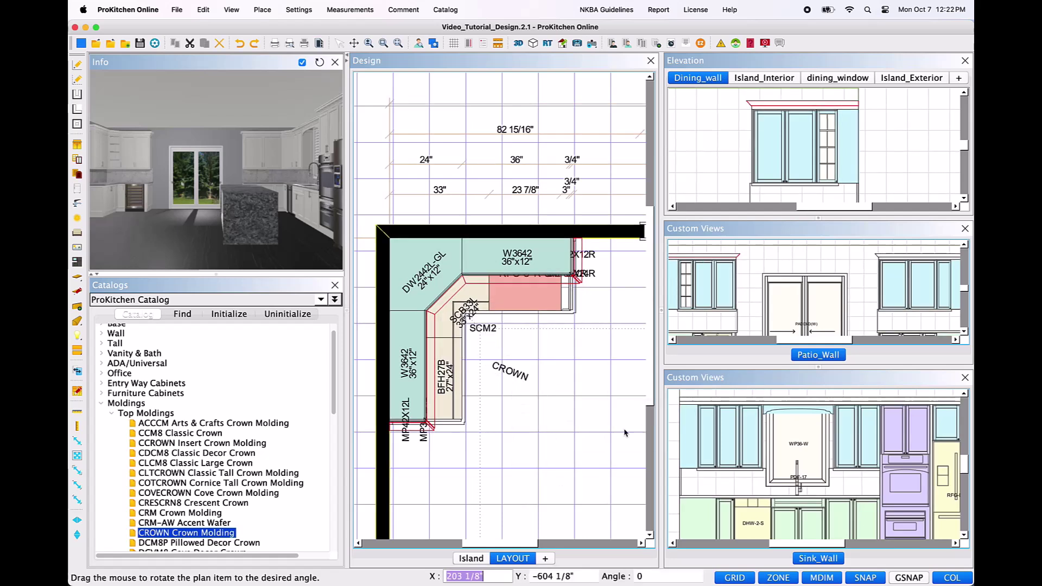
click(502, 438)
Reset the CROWN label to its default placement.
right_click(502, 439)
mouse_move(477, 337)
mouse_move(571, 411)
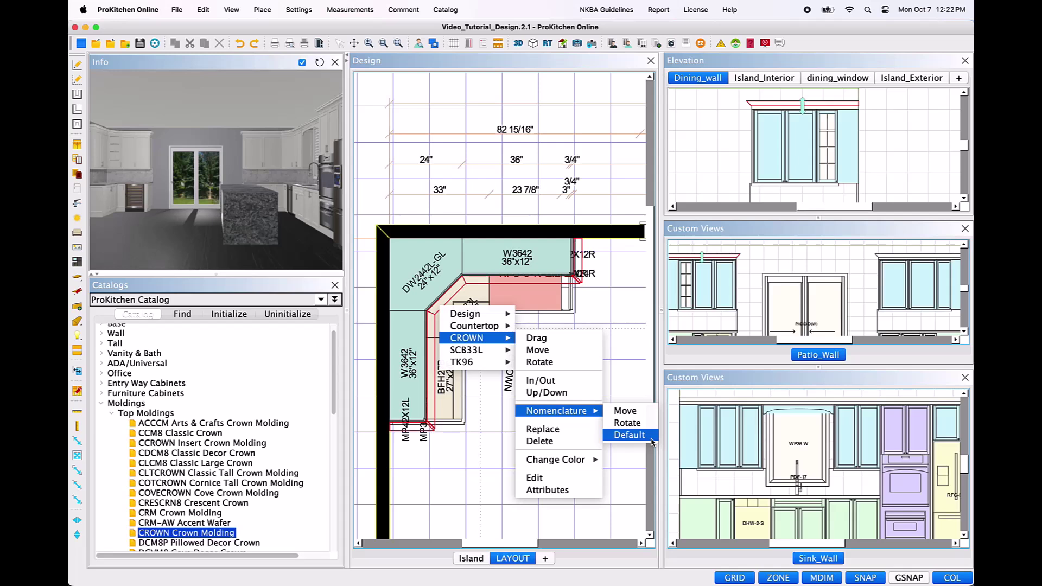
click(651, 442)
right_click(449, 299)
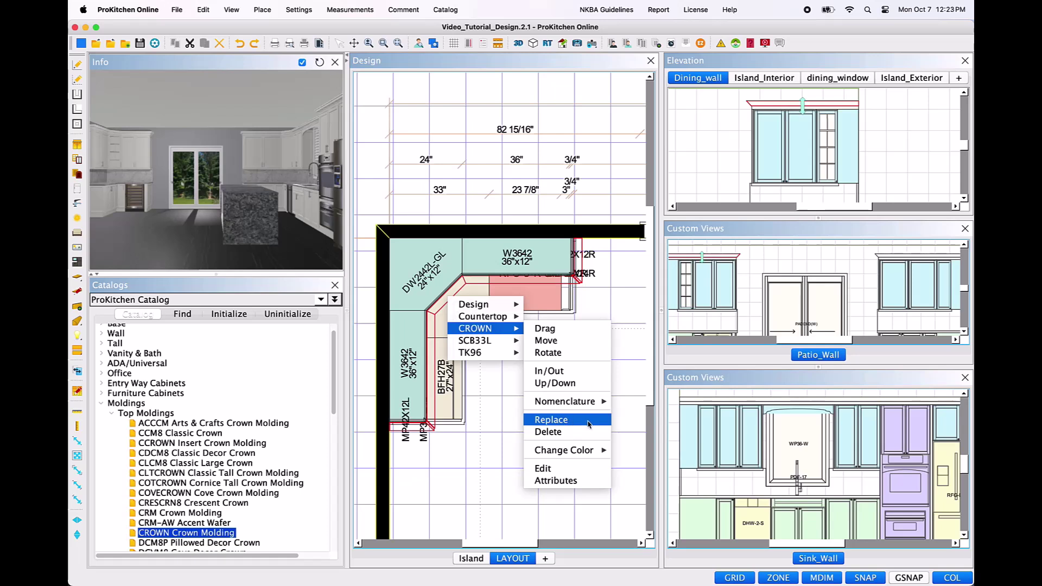
Open Replace Product for the crown molding, search 'sku or description', then back out to the plan.
click(588, 424)
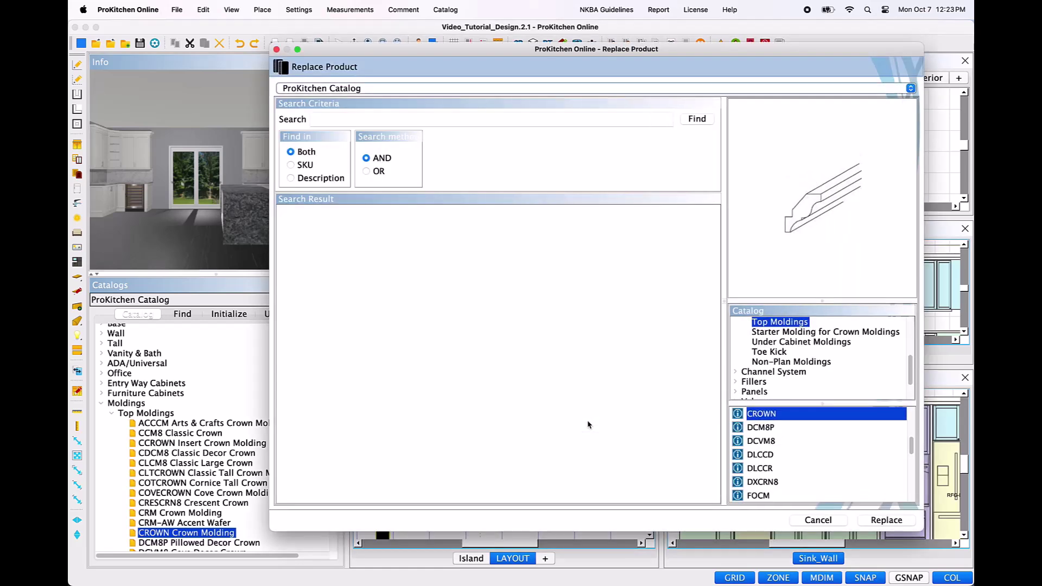
click(374, 122)
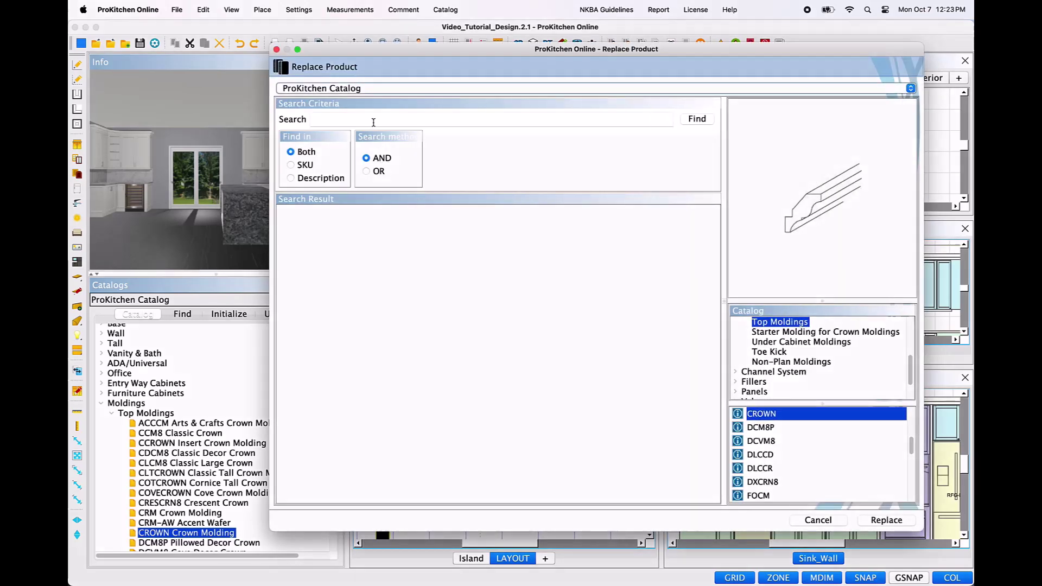
text(sku or descrip)
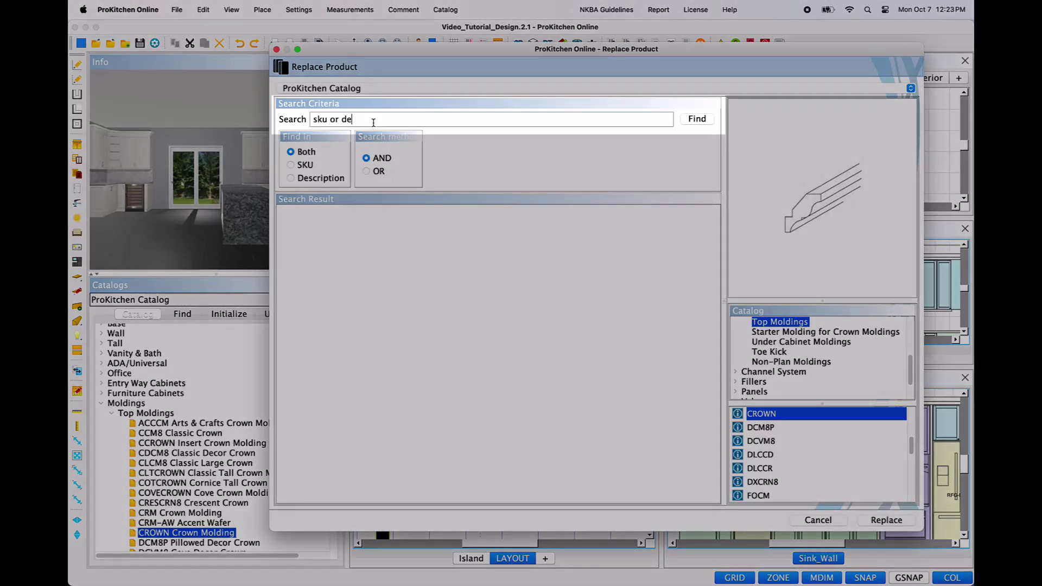
text(tion)
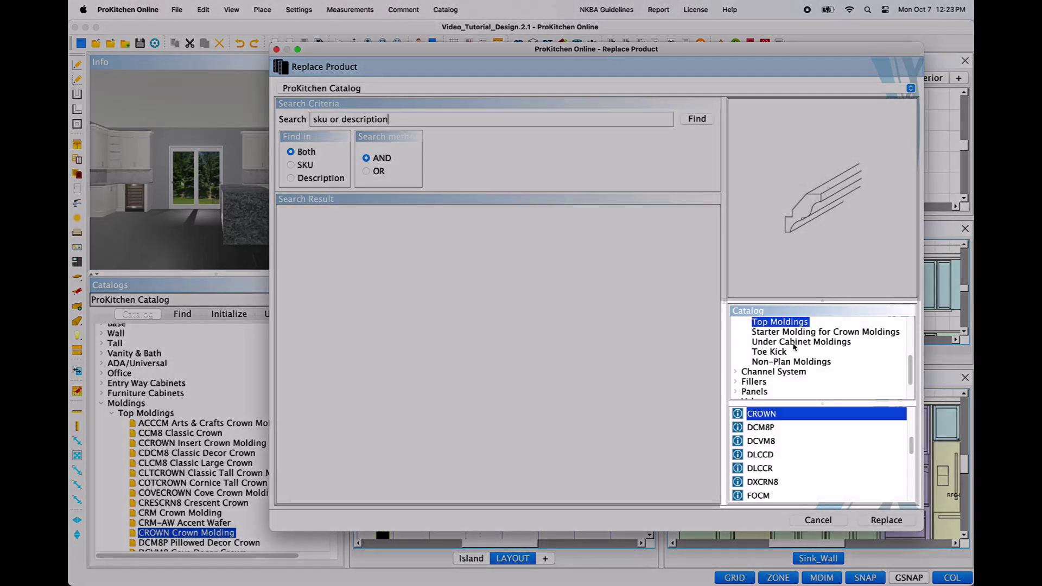
scroll(781, 453, up, 1)
scroll(780, 450, down, 4)
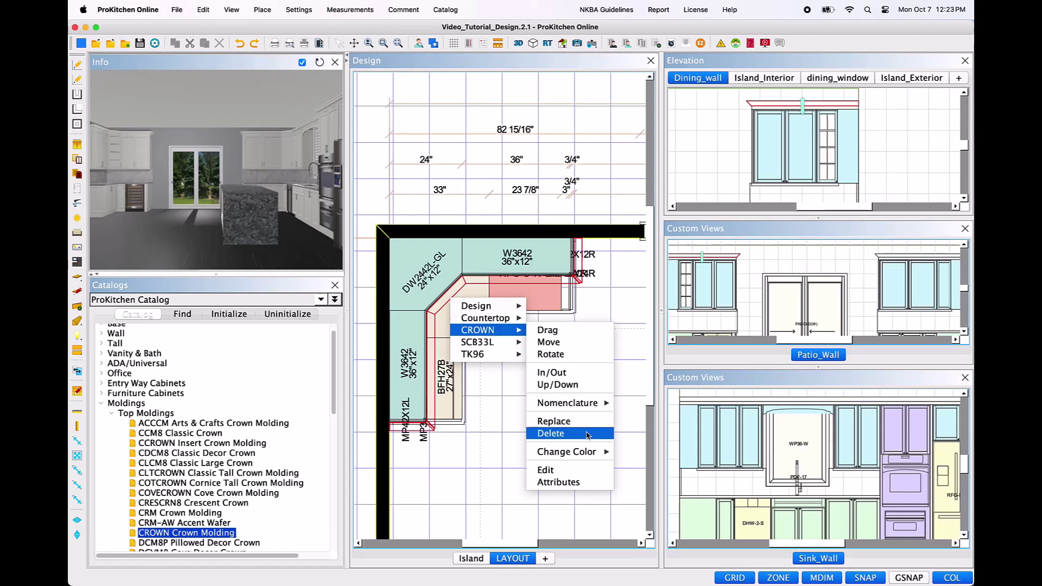
mouse_move(592, 455)
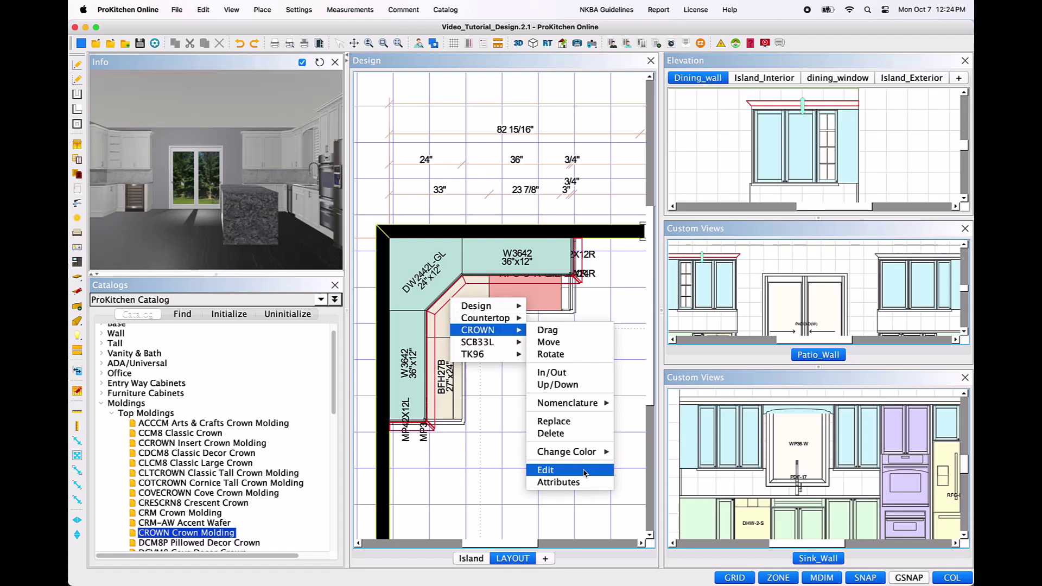
Put the crown molding into line editing, try moving a vertex, then undo it.
click(585, 472)
scroll(414, 285, up, 3)
scroll(416, 304, up, 1)
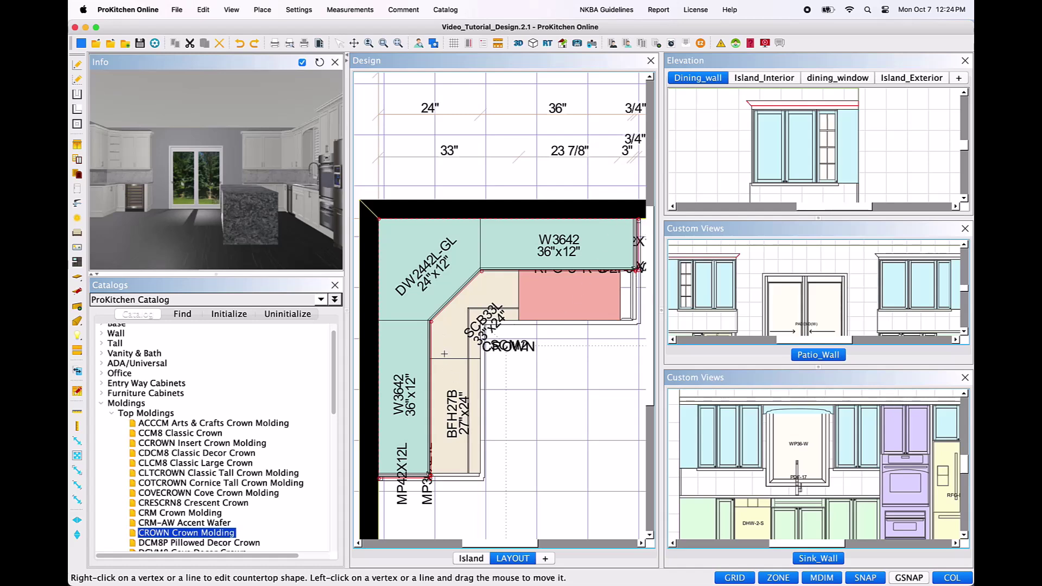
click(430, 378)
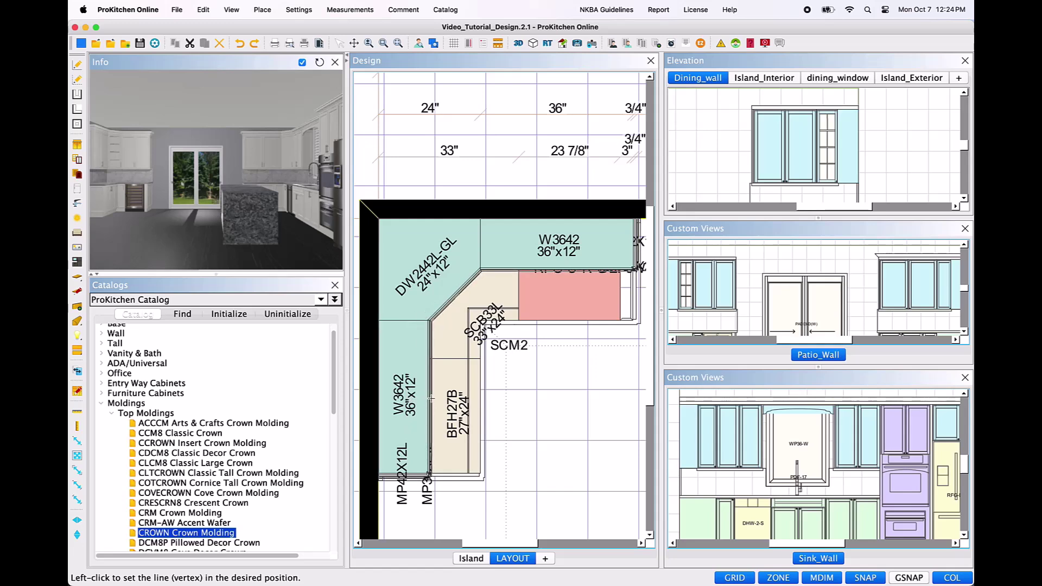
click(431, 401)
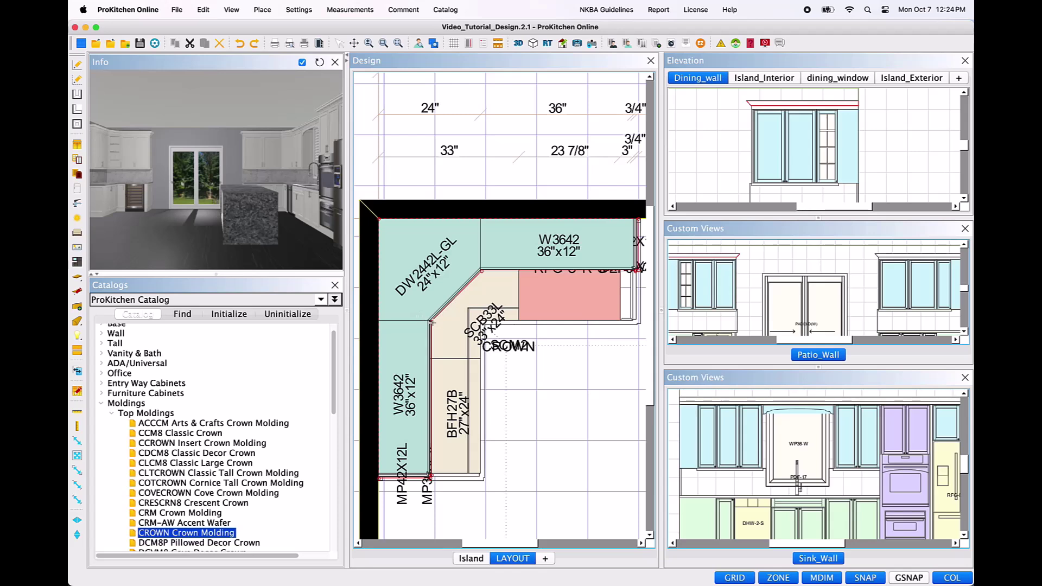
key(ctrl+z)
Retrace the crown path from the cabinet corner up the cabinet edge and finish it.
click(481, 271)
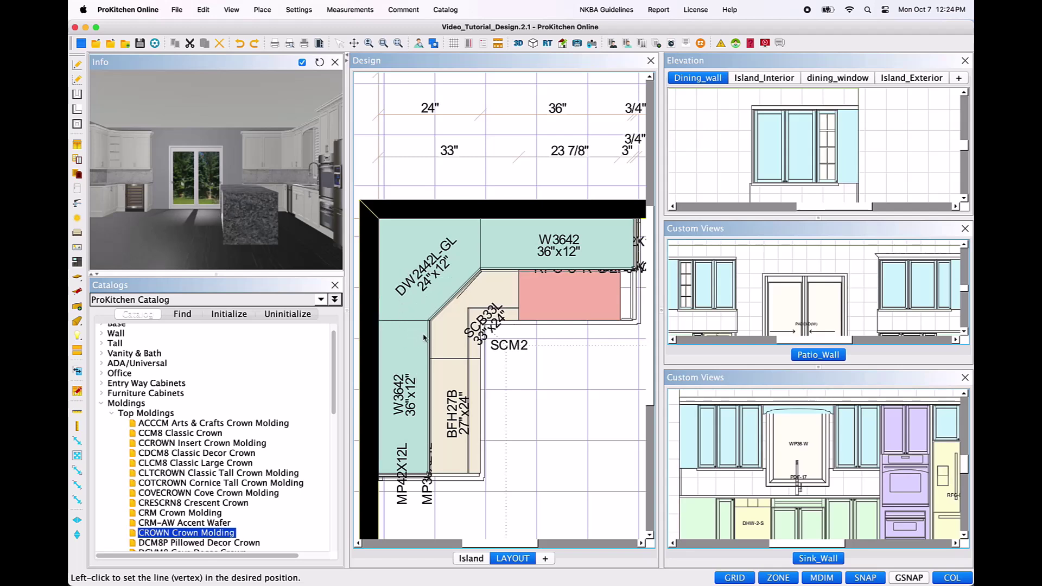
click(430, 471)
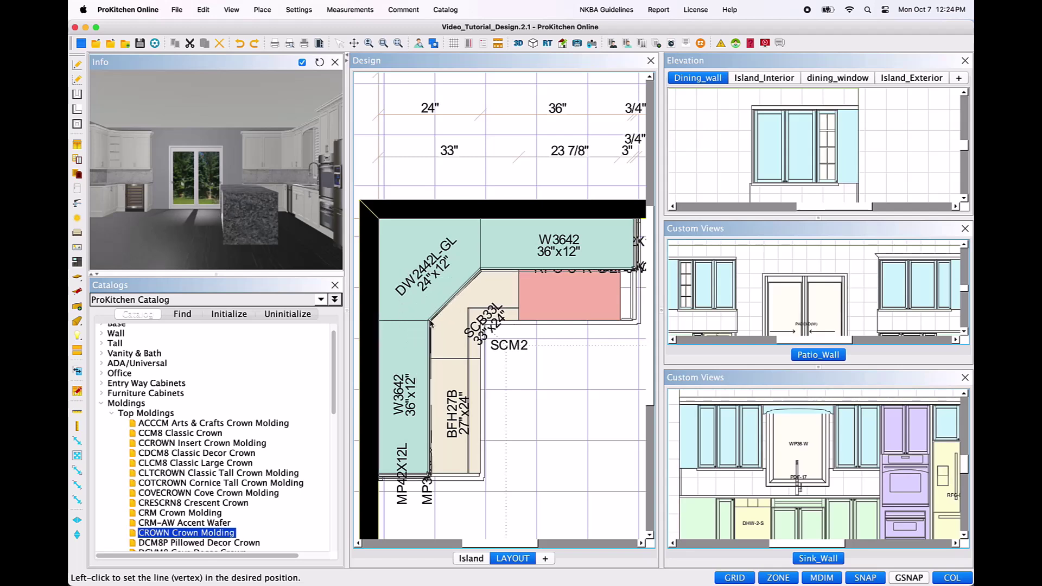
double_click(430, 322)
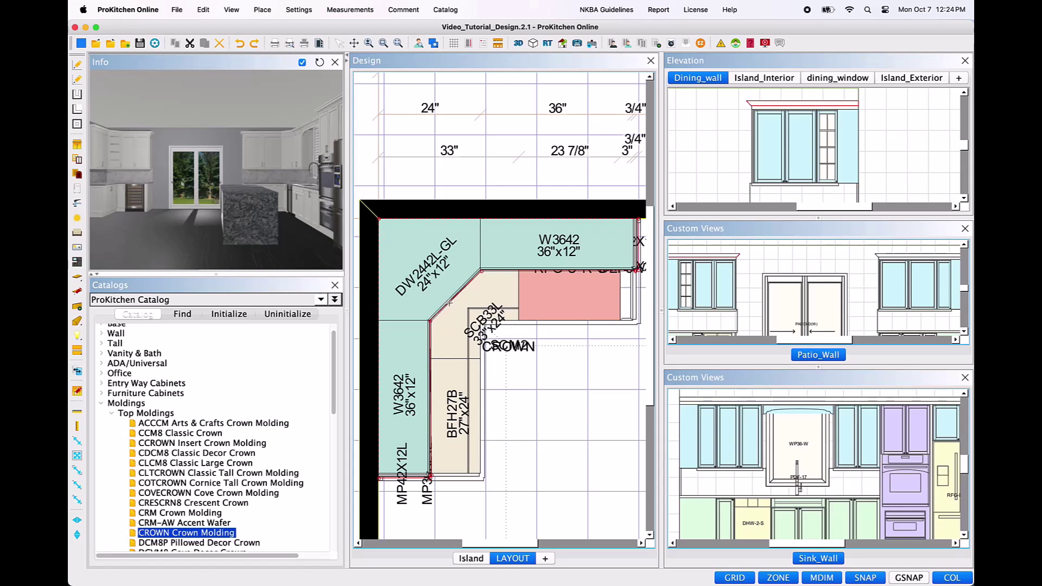
right_click(450, 303)
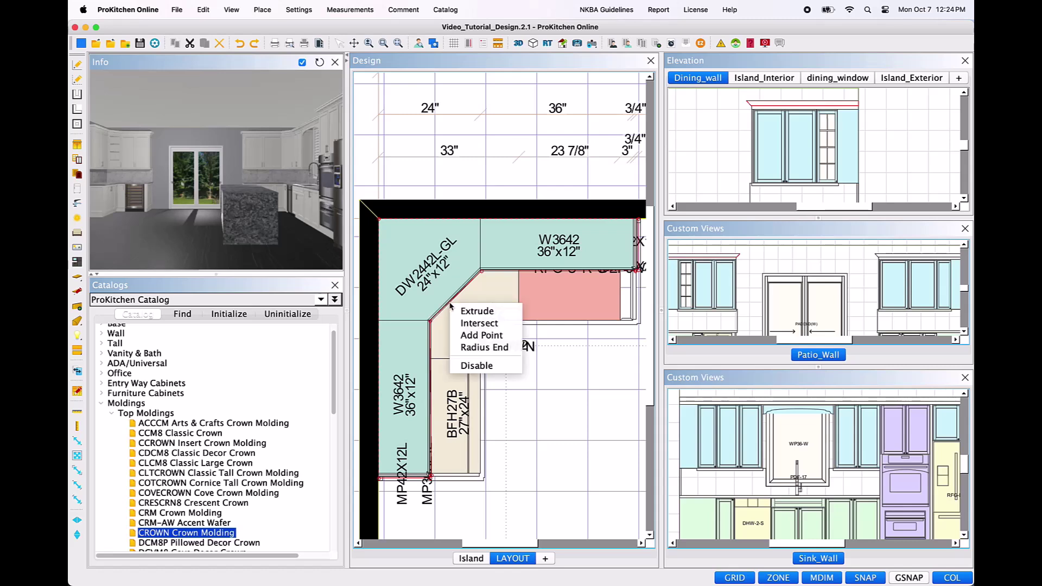
right_click(430, 323)
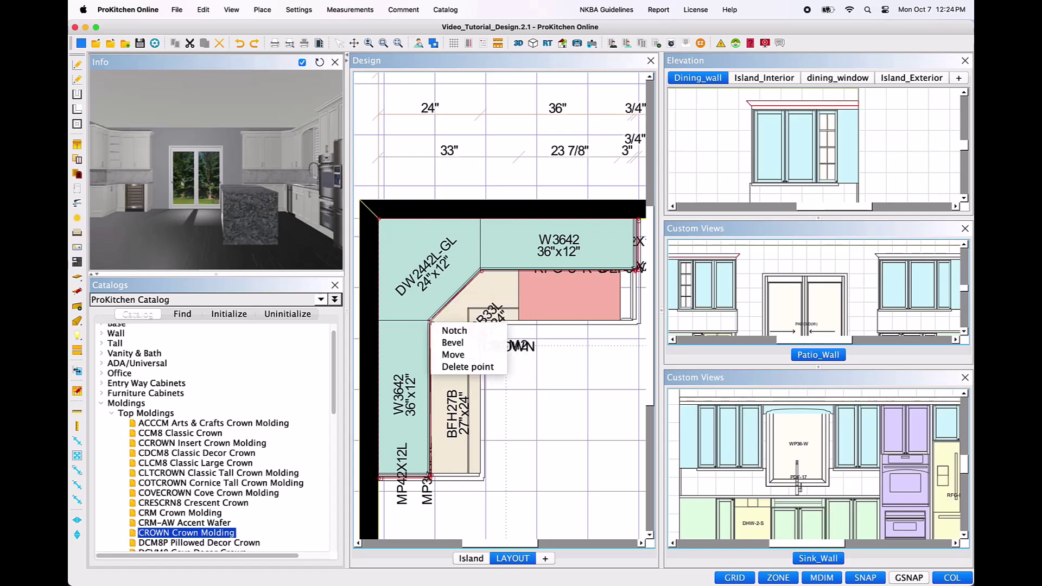
key(Escape)
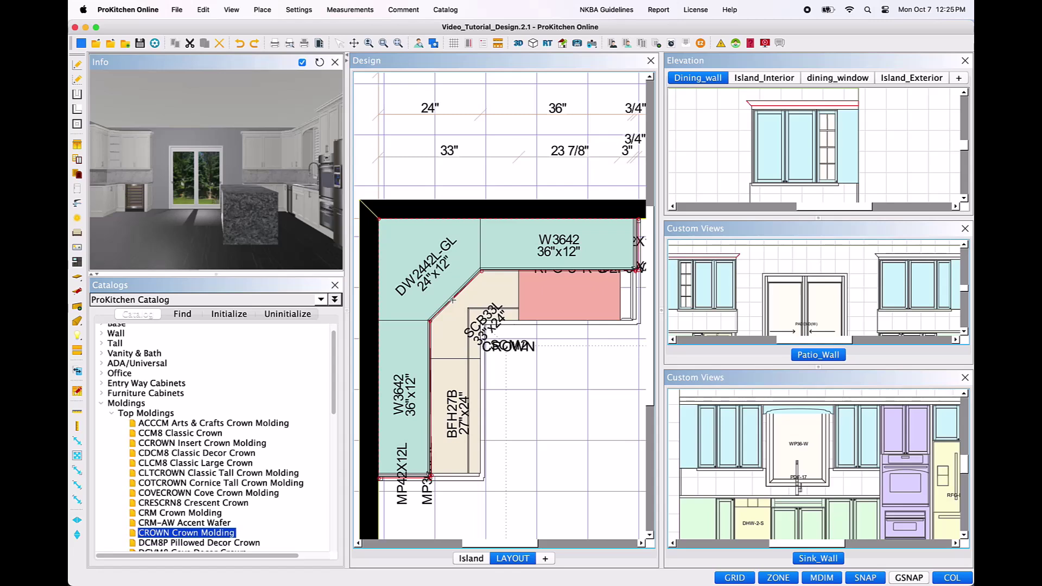
right_click(453, 300)
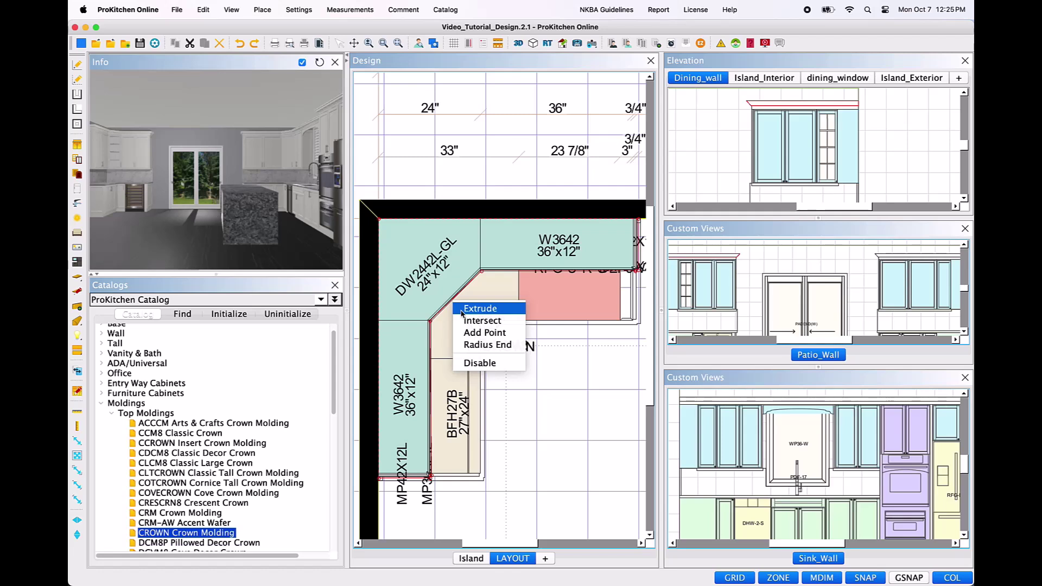
Extrude the diagonal crown line outward so it bulges across the corner cabinets.
click(480, 308)
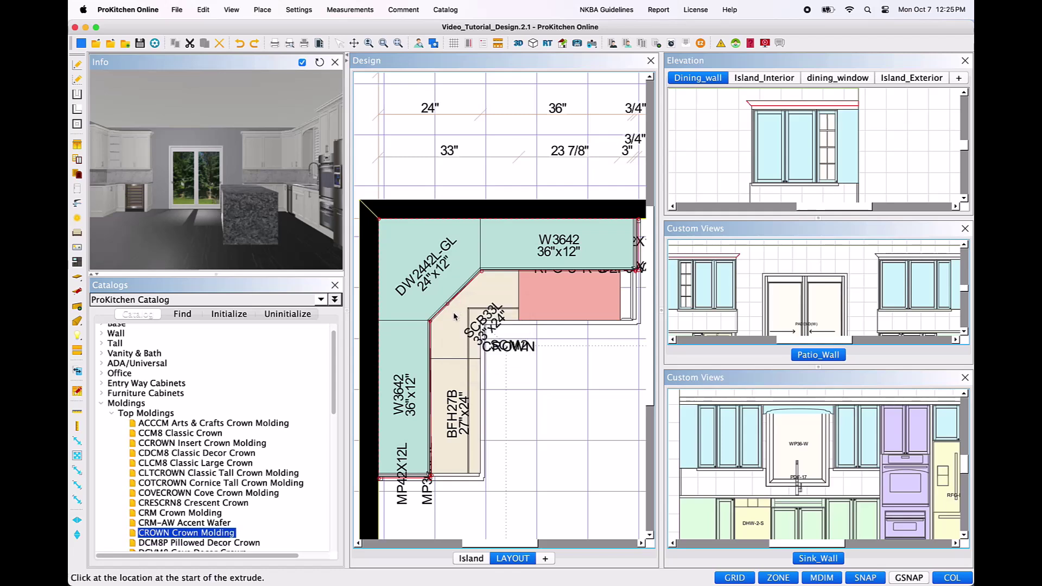
click(480, 283)
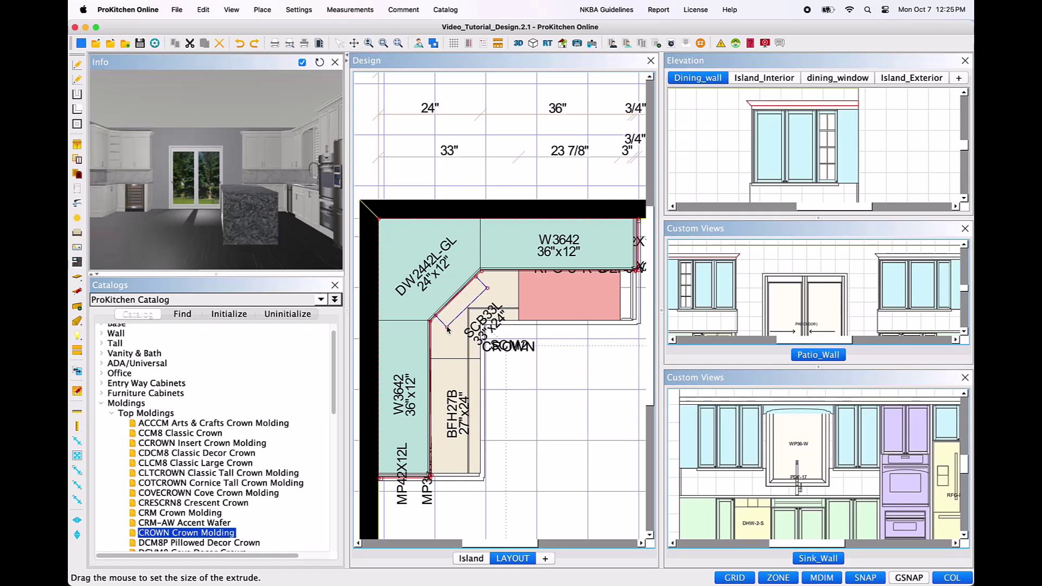
click(448, 329)
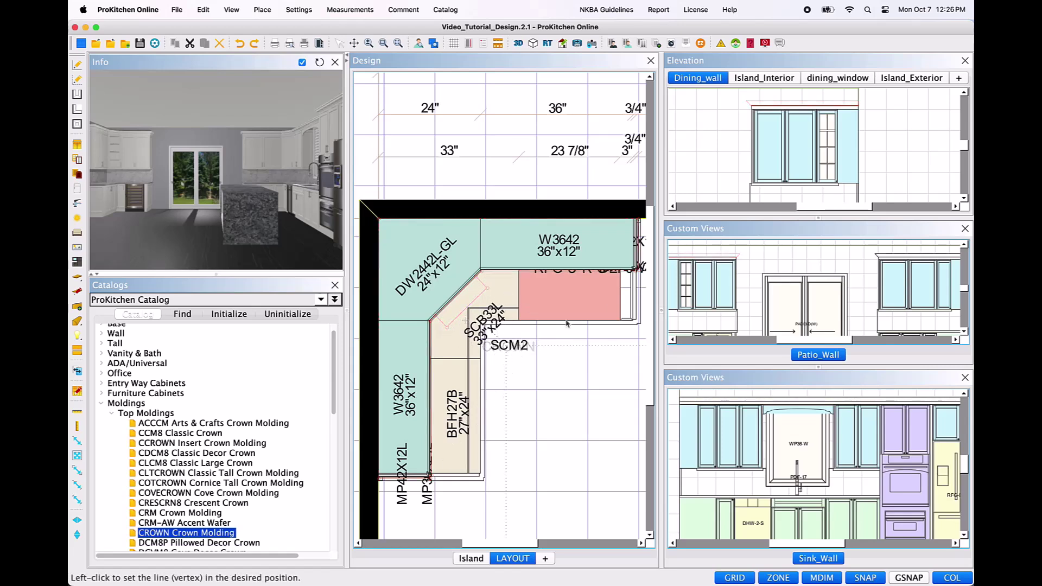
click(610, 223)
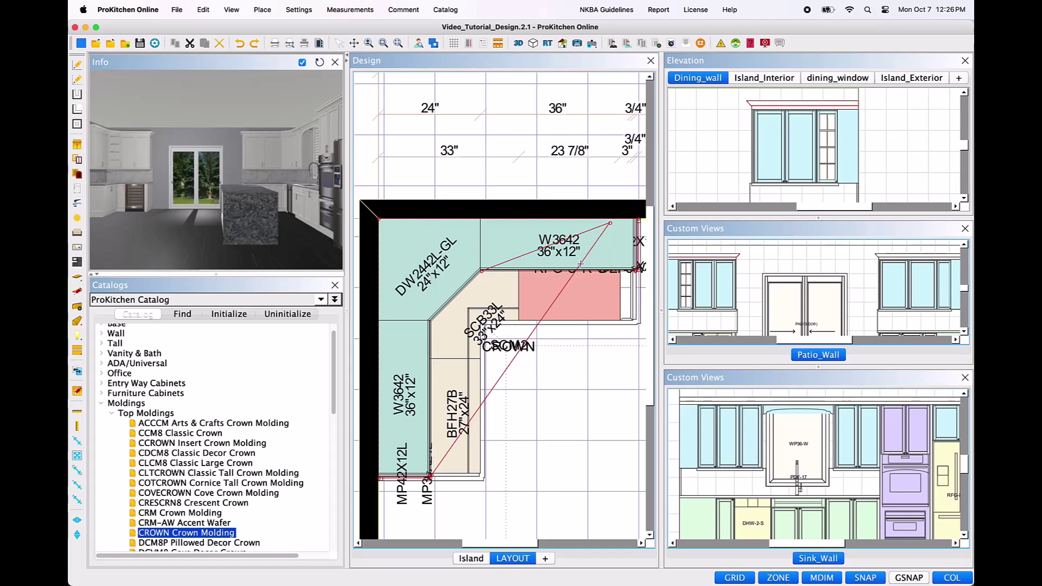
right_click(580, 264)
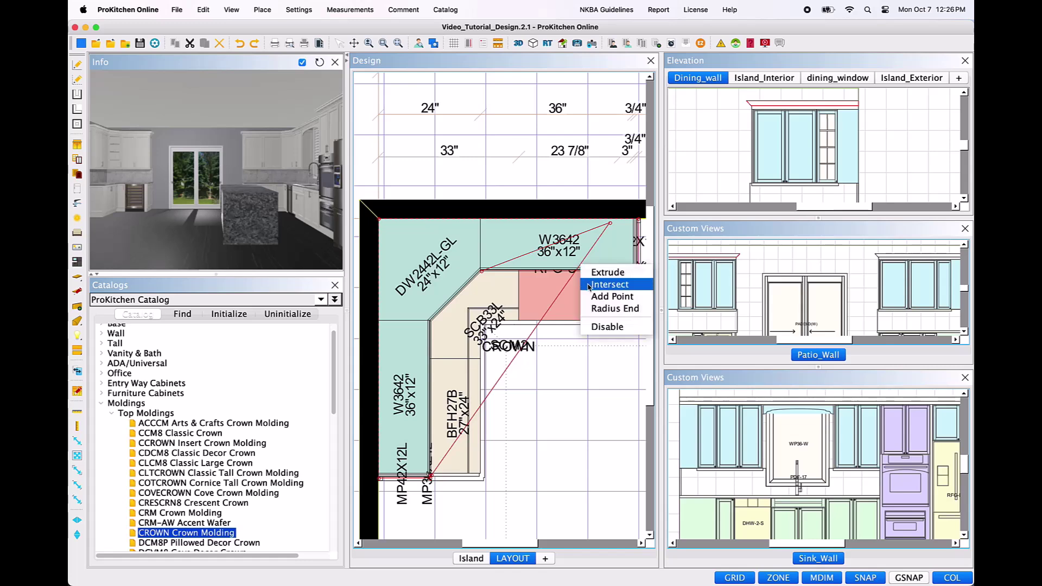
Intersect two extruded crown lines and add a new point on the angled run.
click(590, 286)
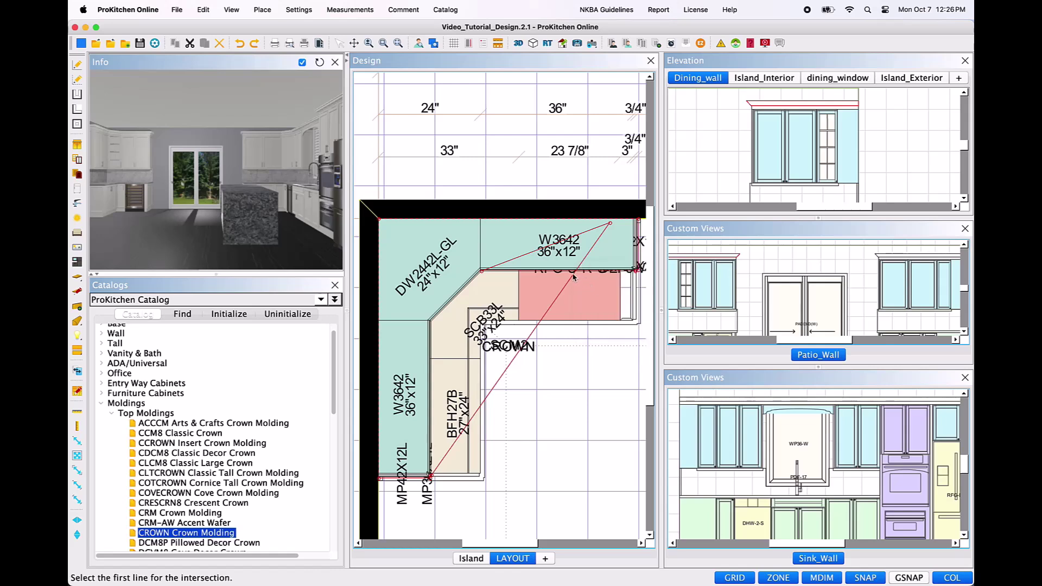
click(569, 274)
click(565, 270)
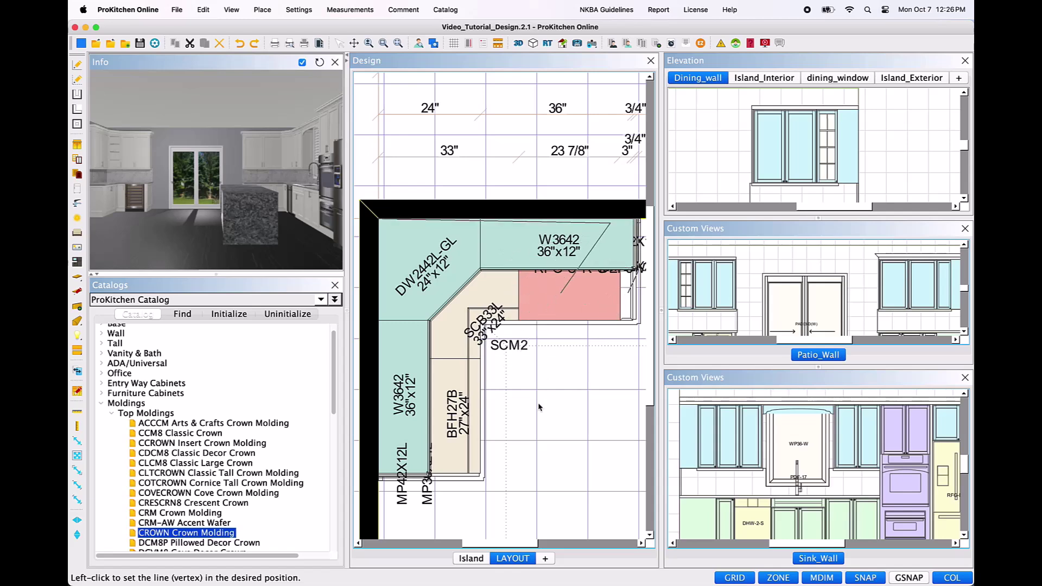
right_click(457, 300)
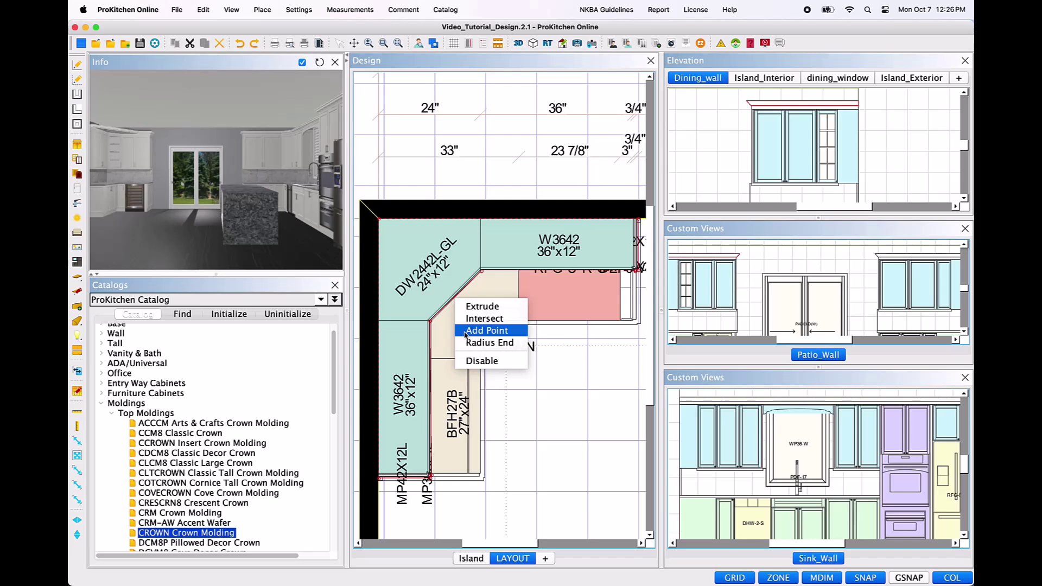
click(465, 332)
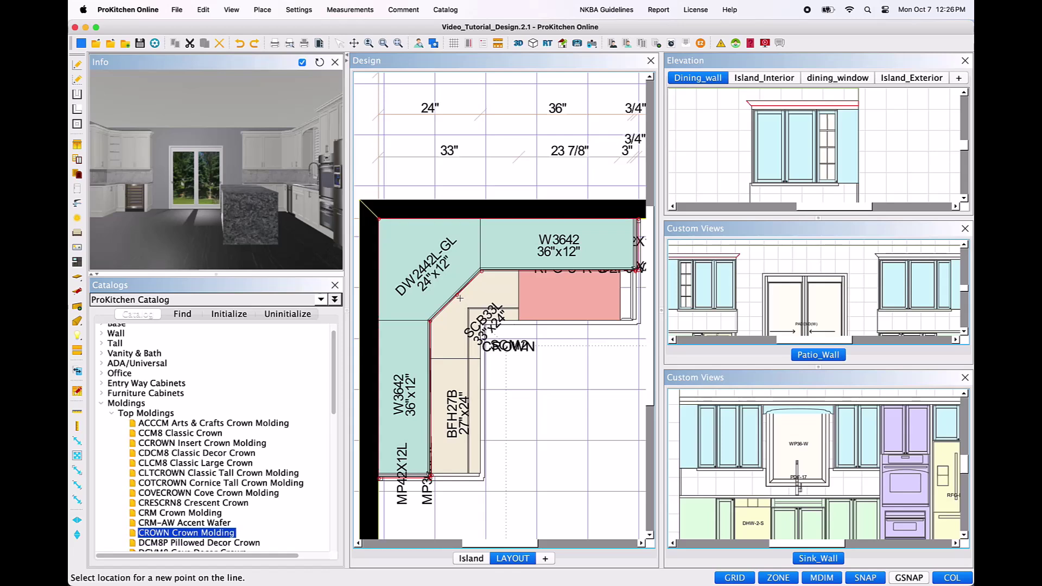
click(458, 296)
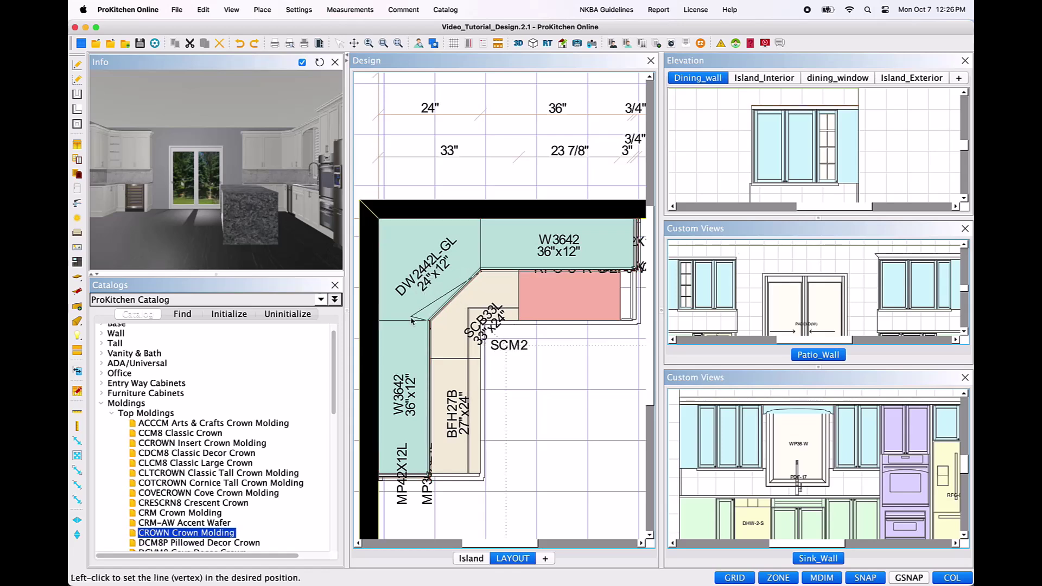
click(456, 298)
Apply a radius end to the angled crown line, confirming its Length value.
right_click(456, 299)
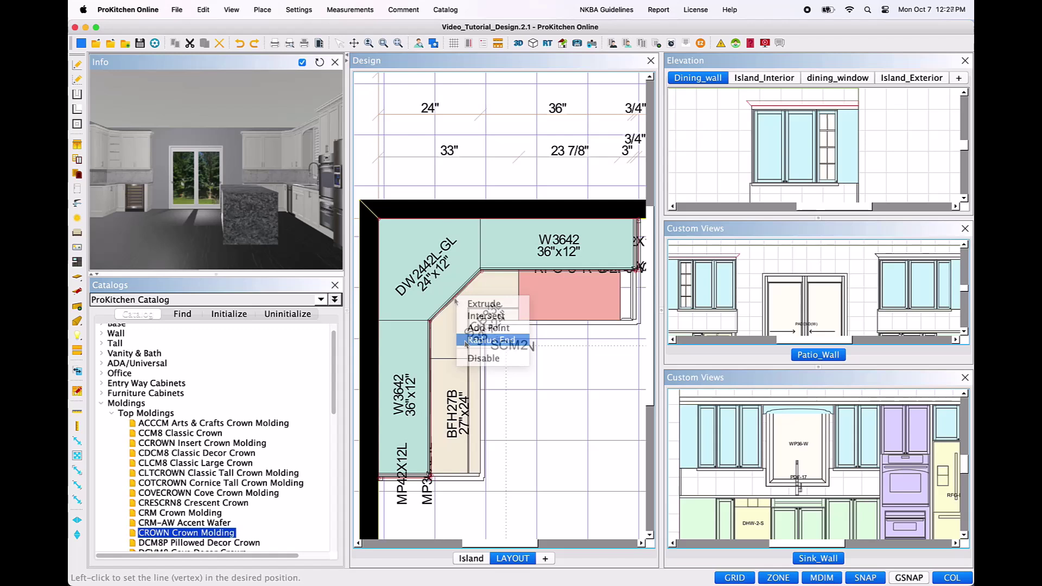
click(465, 340)
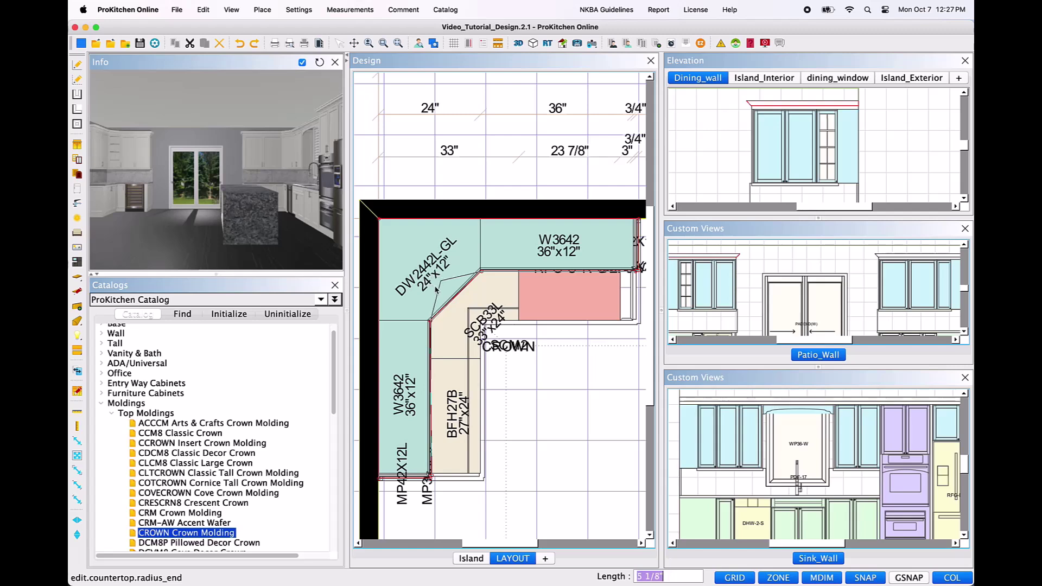
click(465, 324)
Stop line editing while keeping the crown molding.
right_click(465, 324)
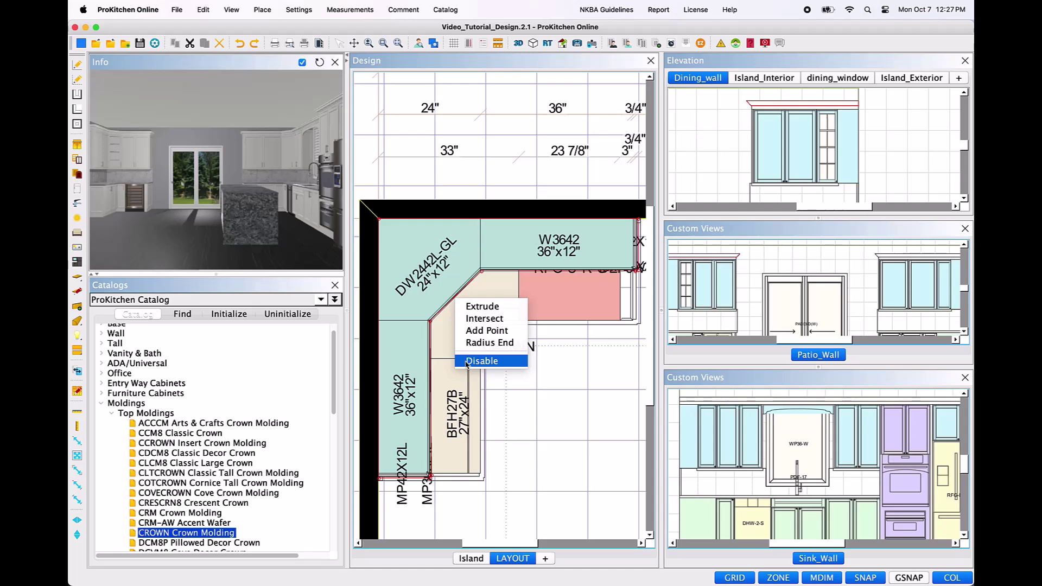
click(467, 361)
scroll(433, 313, up, 3)
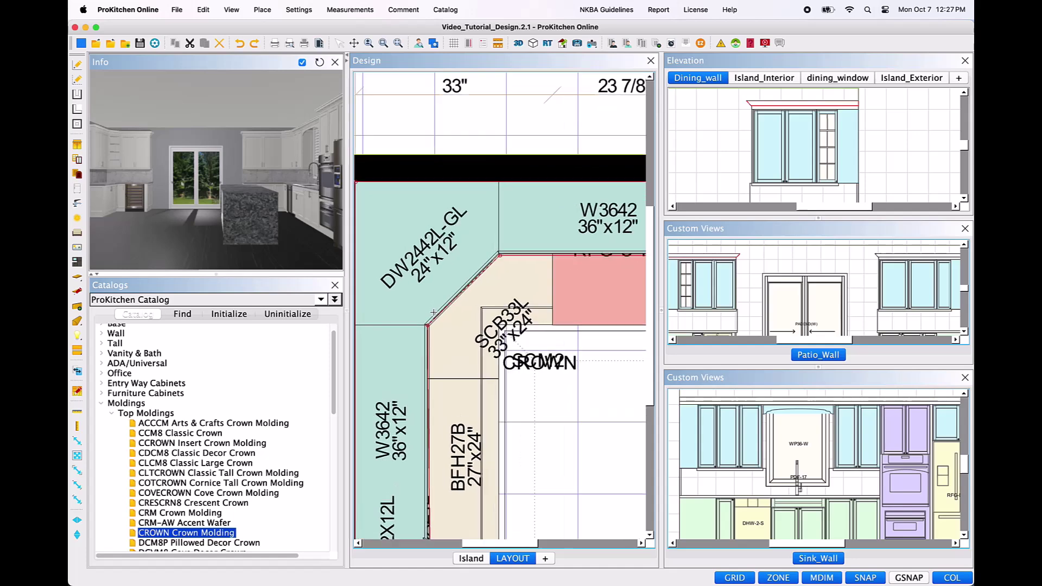
scroll(434, 312, up, 2)
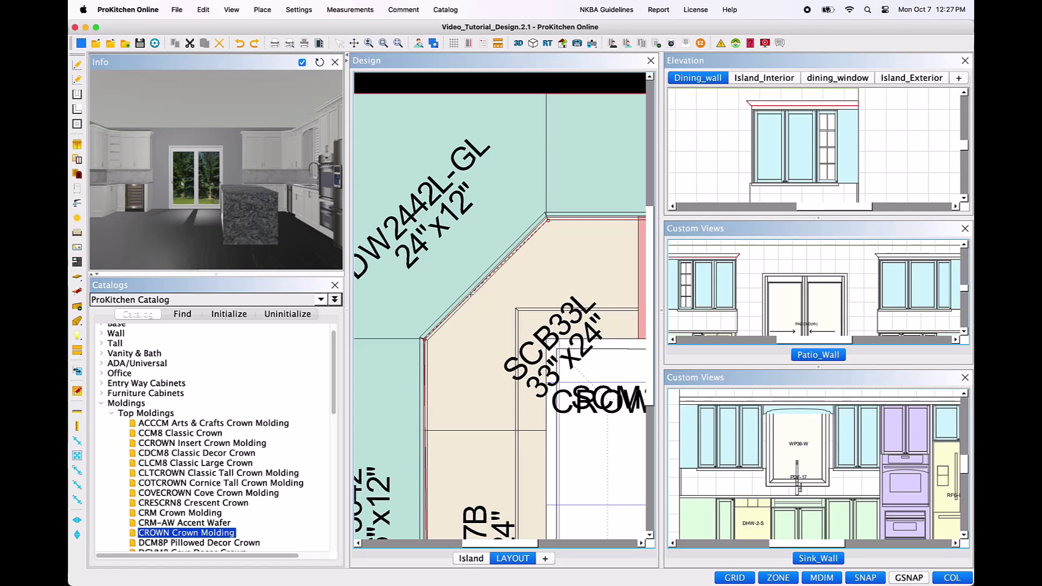
Re-enable the crown line along the diagonal edge of corner cabinet SCB33L.
right_click(471, 294)
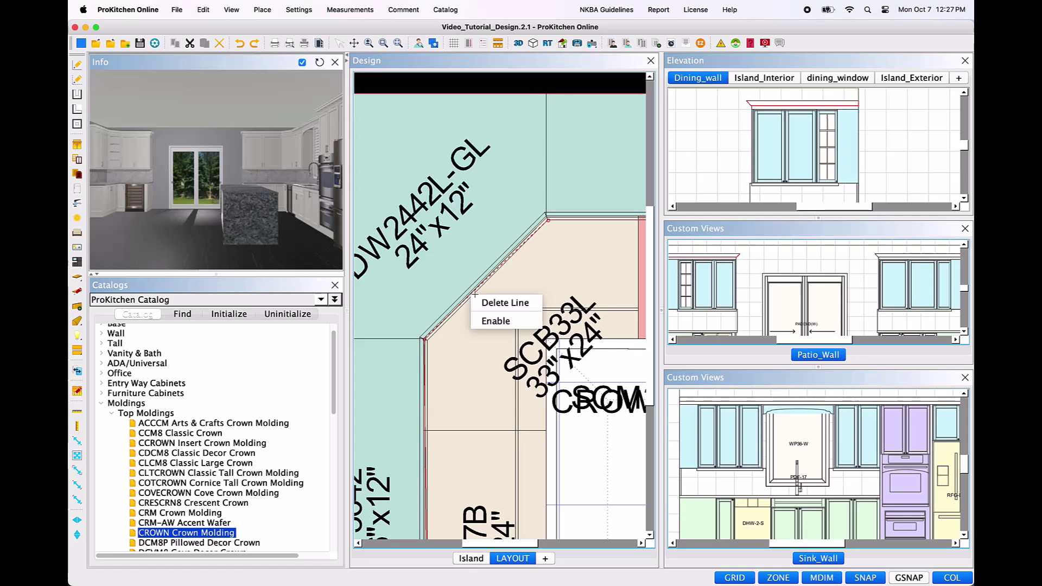
click(478, 322)
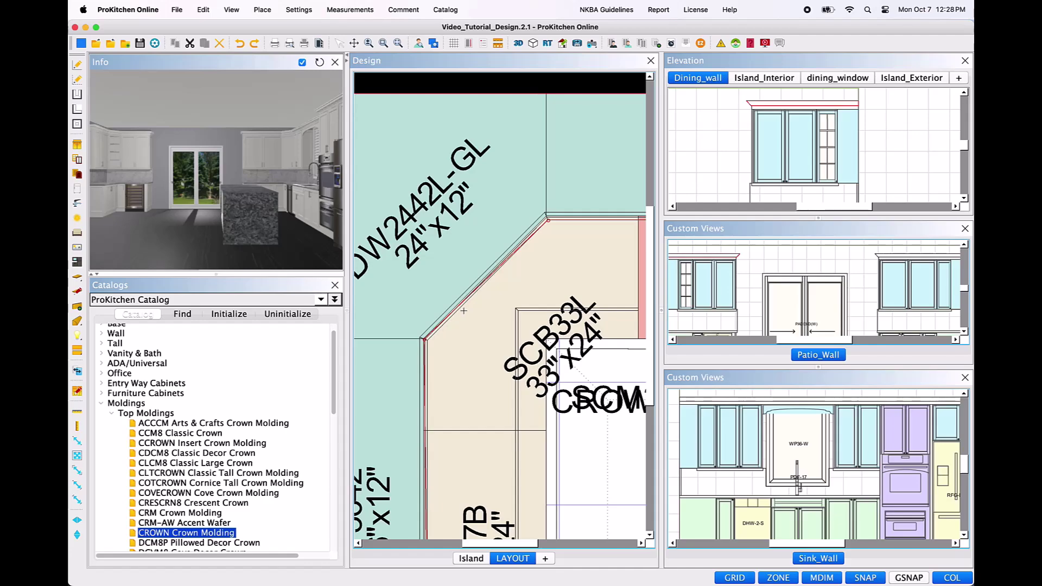
scroll(467, 307, down, 1)
scroll(466, 307, down, 4)
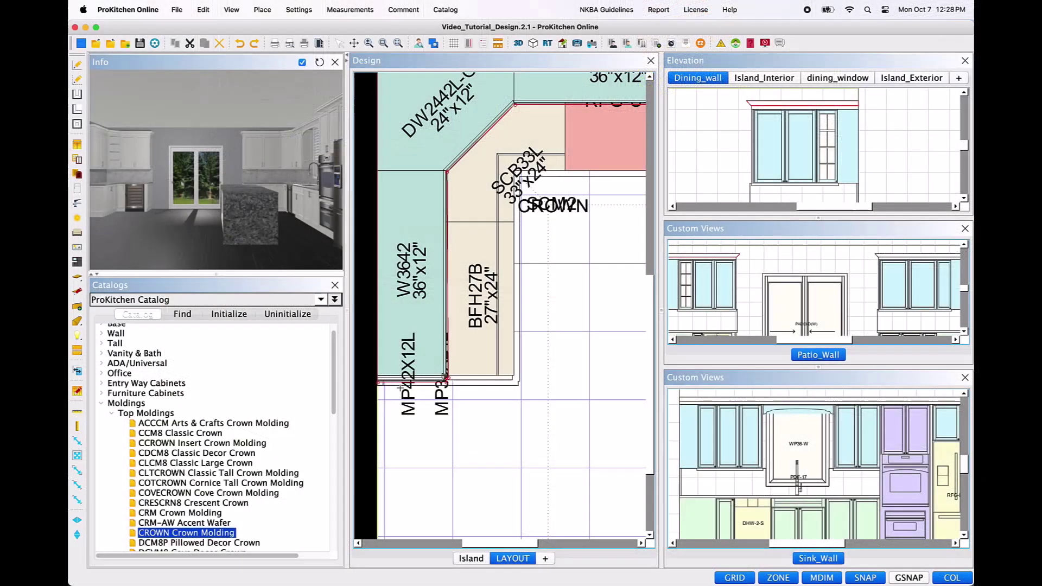
scroll(450, 379, up, 2)
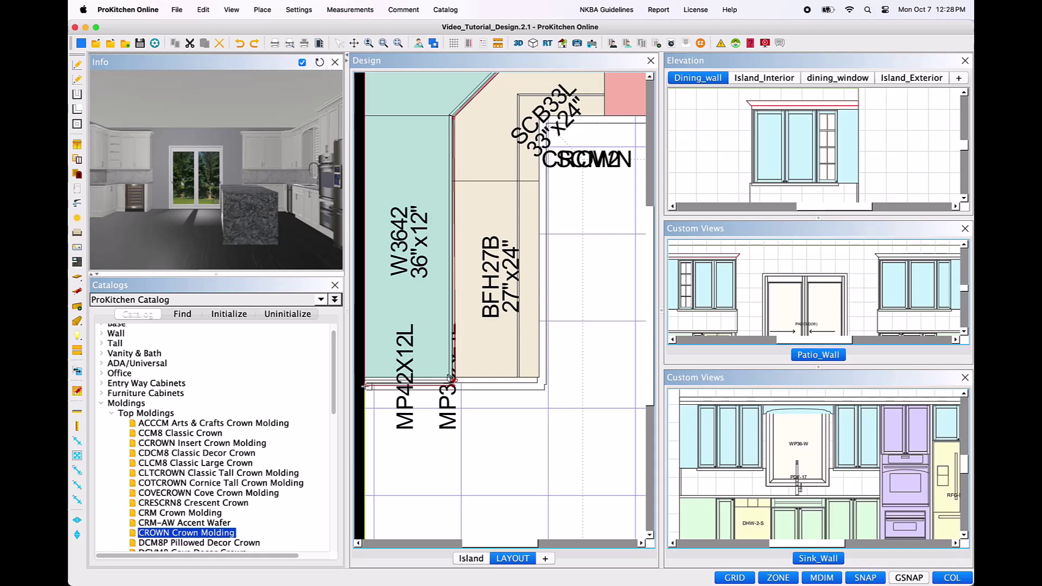
Notch and then bevel the crown outline at the lower corner point.
right_click(365, 387)
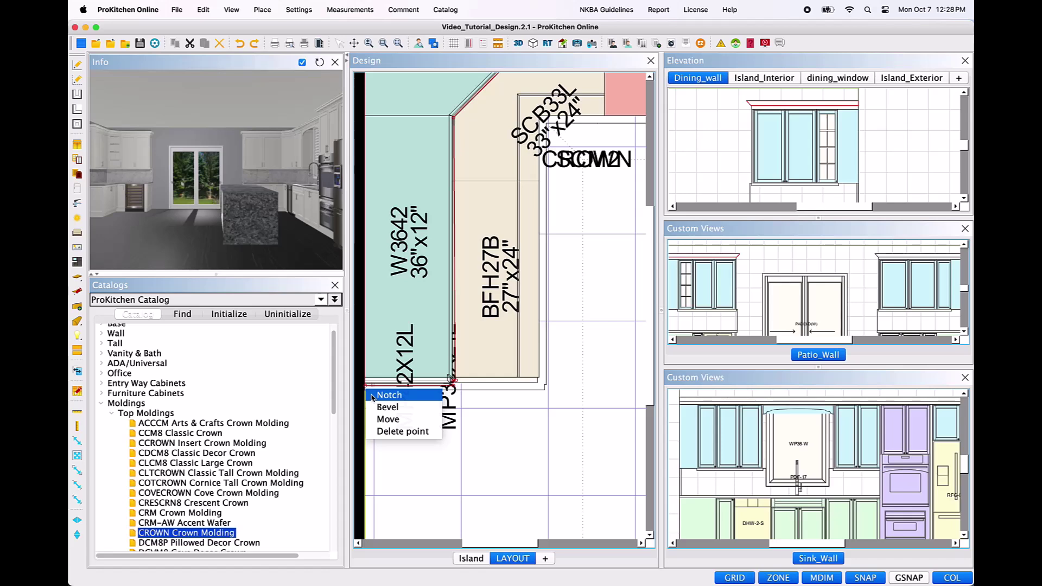
click(373, 396)
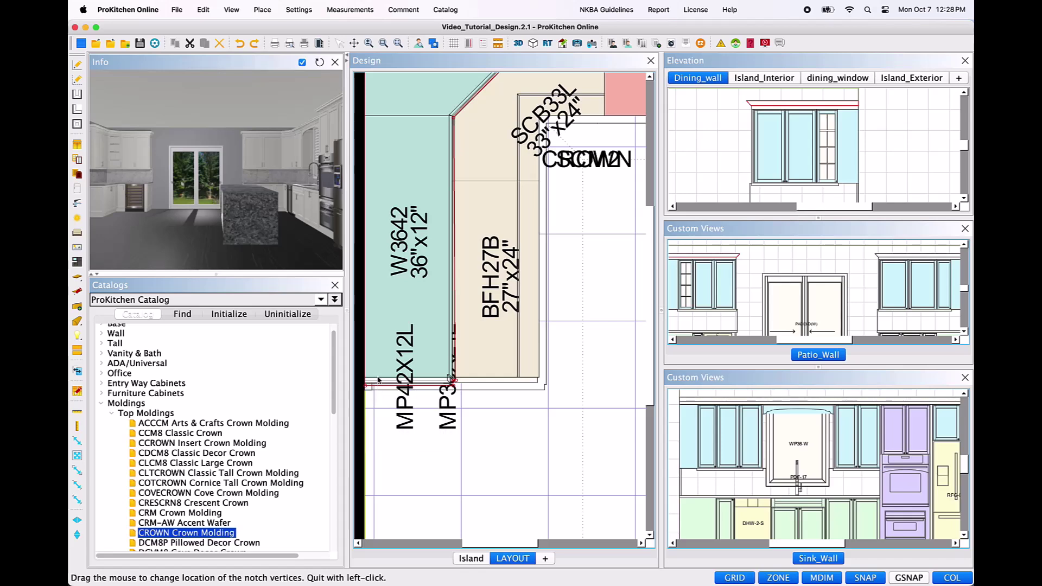
click(377, 382)
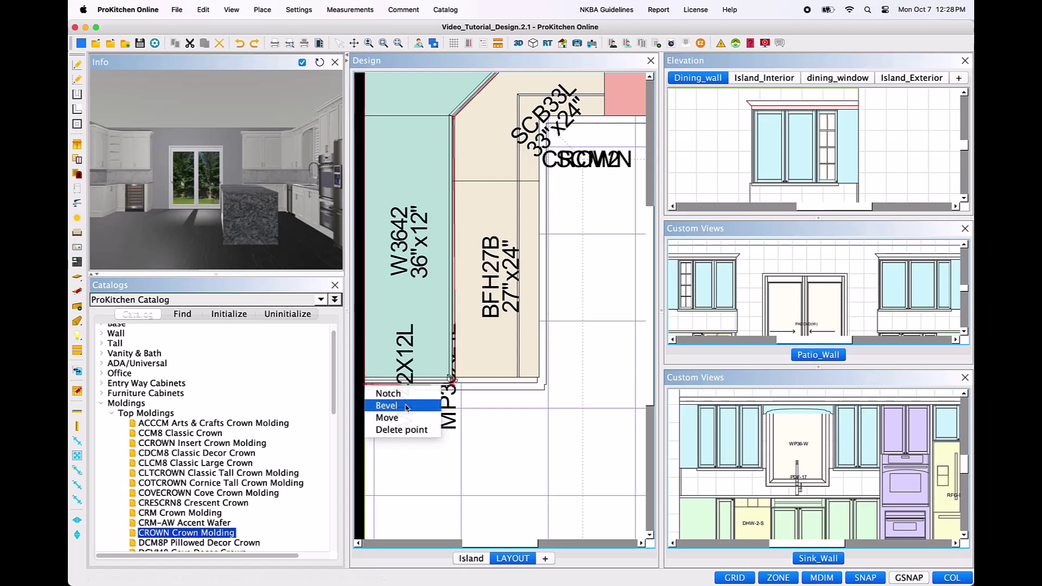
click(407, 406)
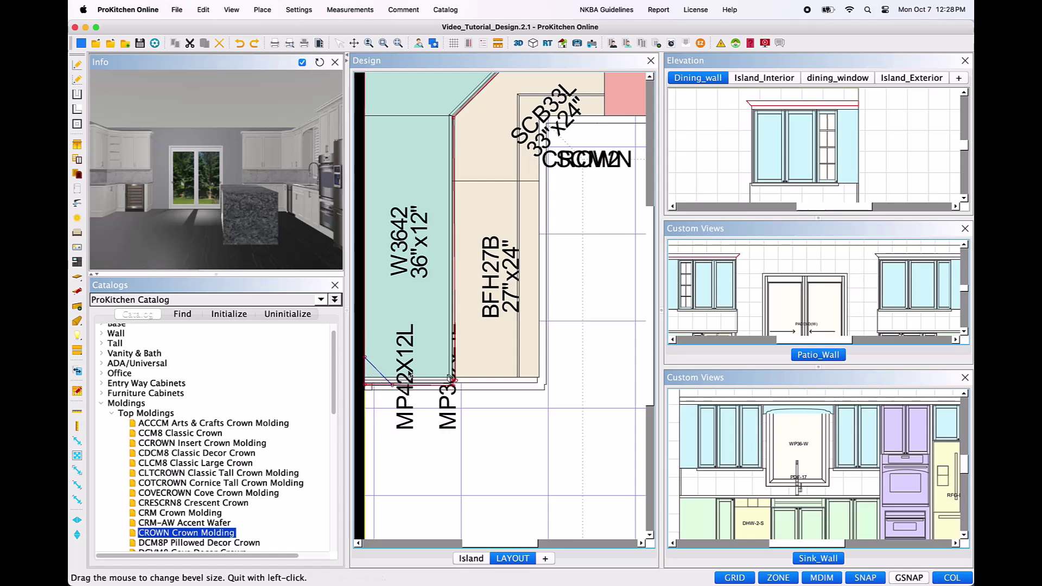
click(410, 376)
Move the upper corner point, then delete it so the crown runs diagonally across SCB33L and BFH27B.
scroll(434, 326, up, 4)
click(452, 236)
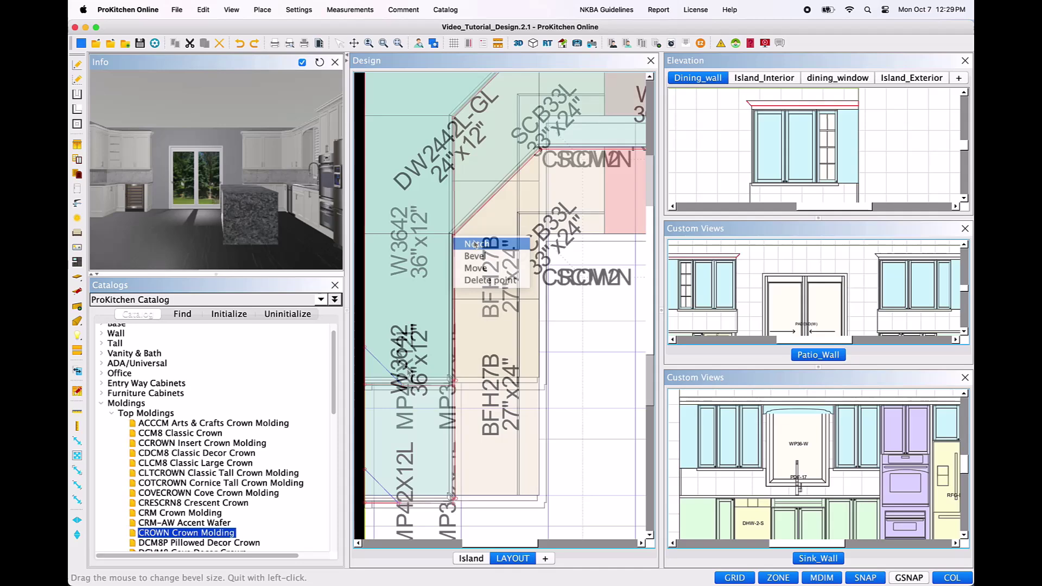
click(499, 268)
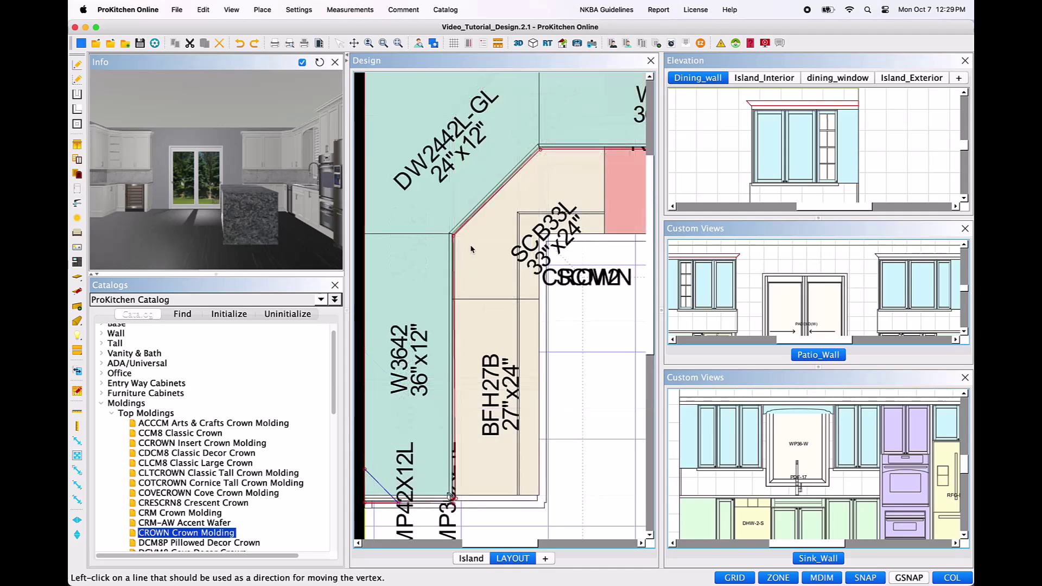
click(498, 183)
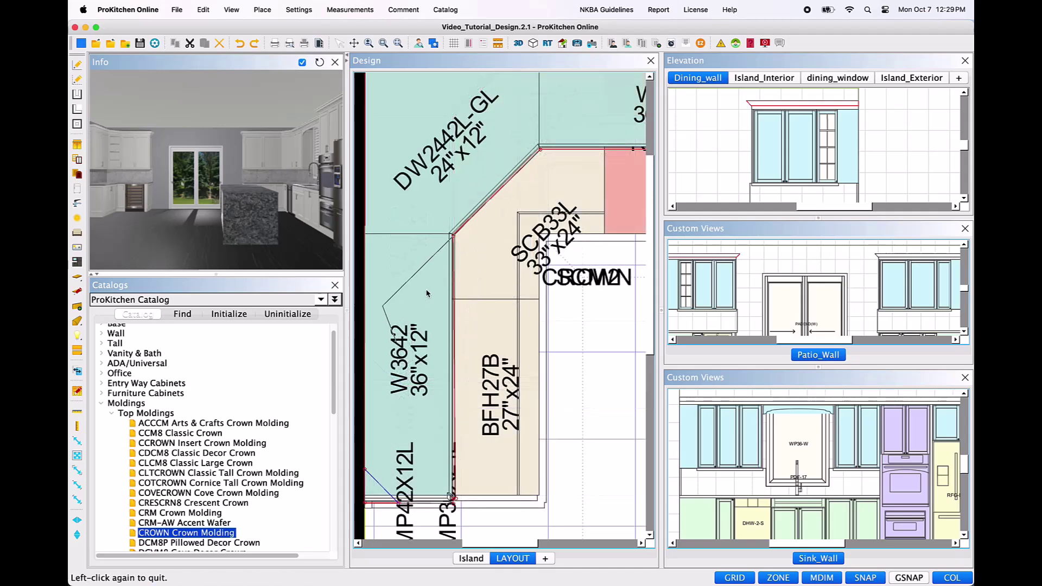
click(454, 239)
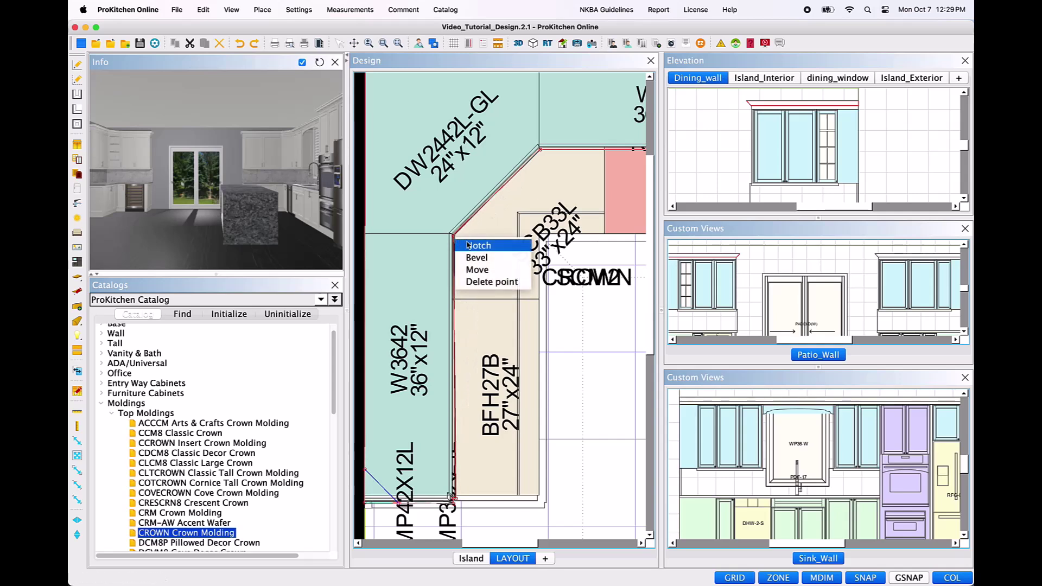
click(524, 281)
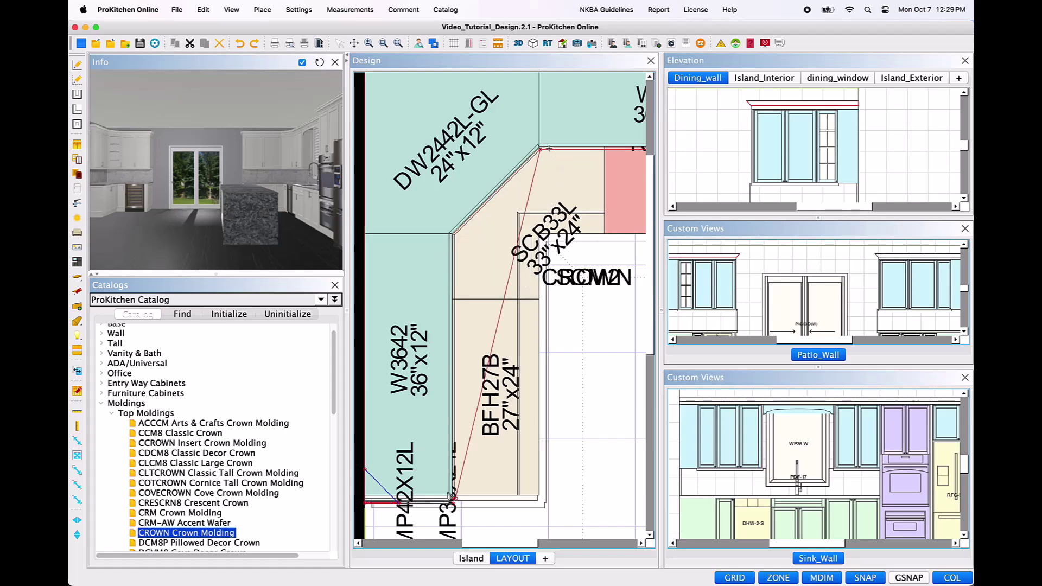
right_click(451, 496)
mouse_move(499, 471)
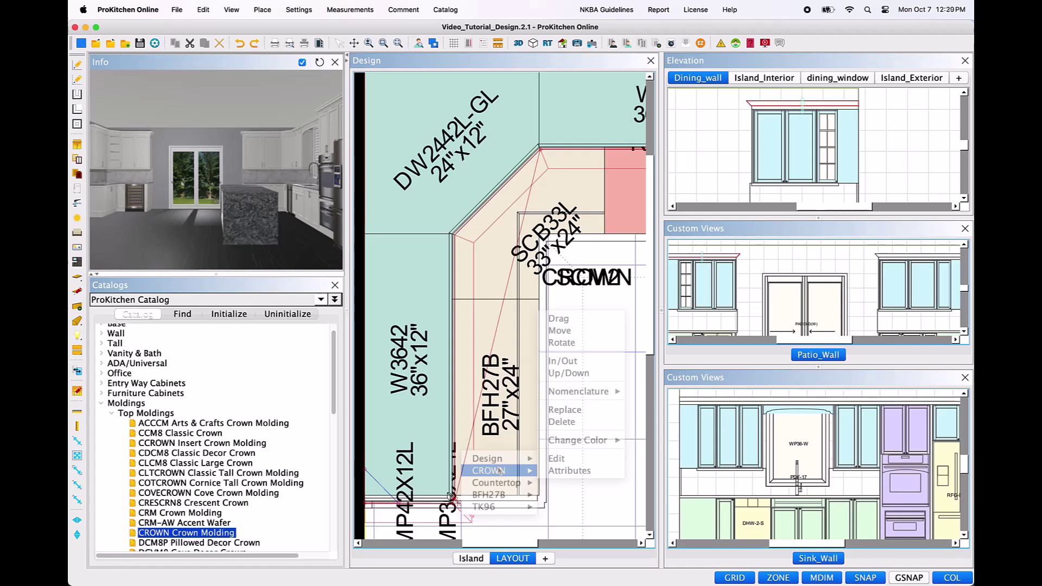
click(609, 474)
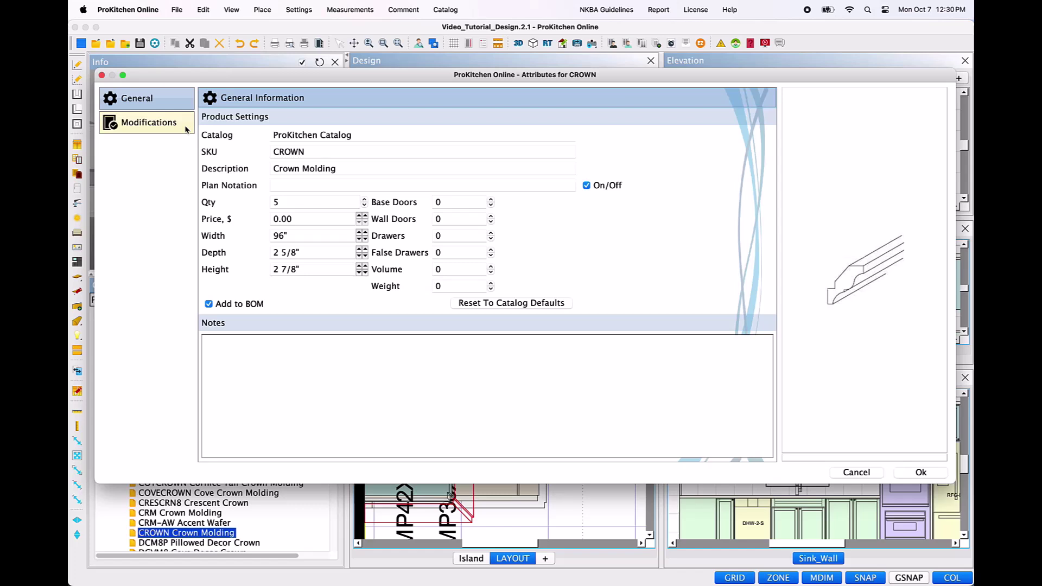
click(186, 130)
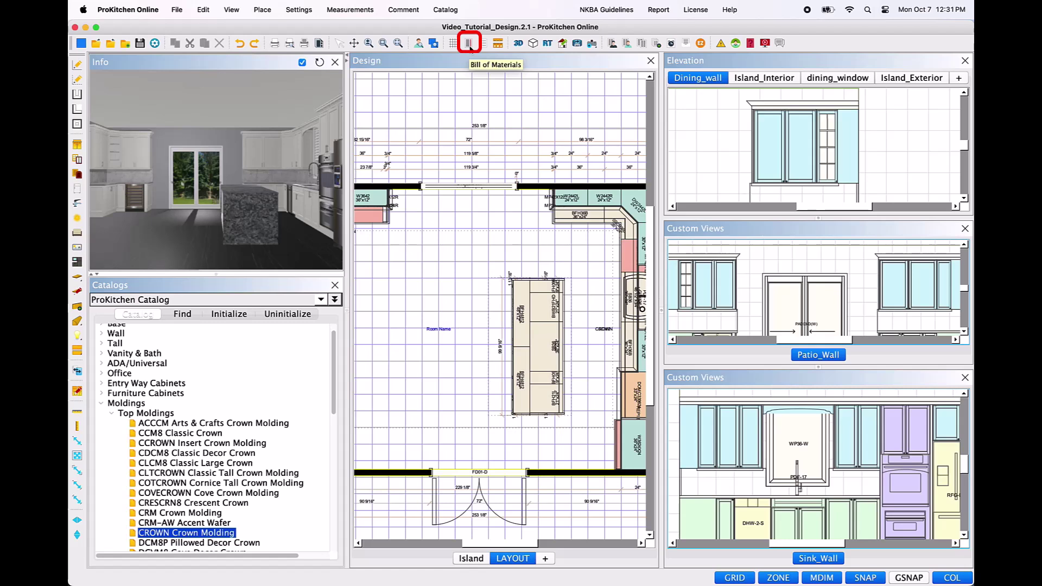
Open the BOM, scroll to the CROWN row, and view the empty Non-Plan Items list.
click(469, 44)
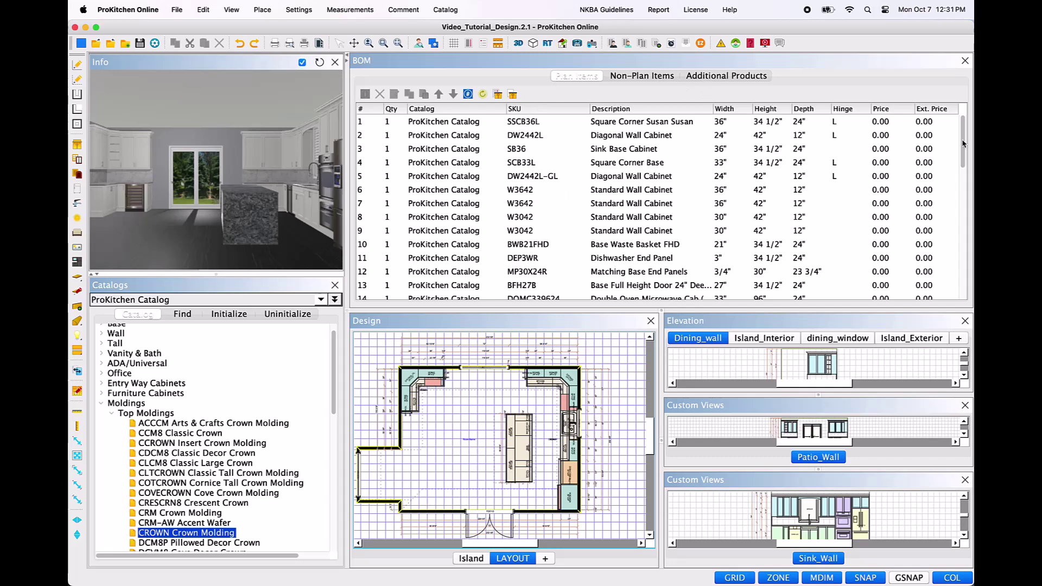
scroll(656, 206, down, 10)
scroll(531, 231, down, 2)
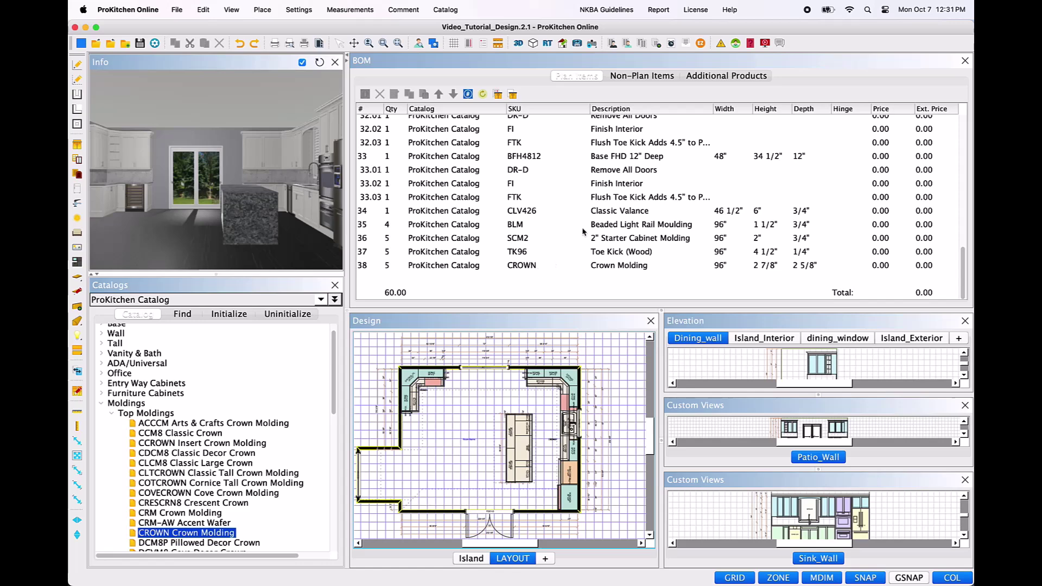
click(630, 77)
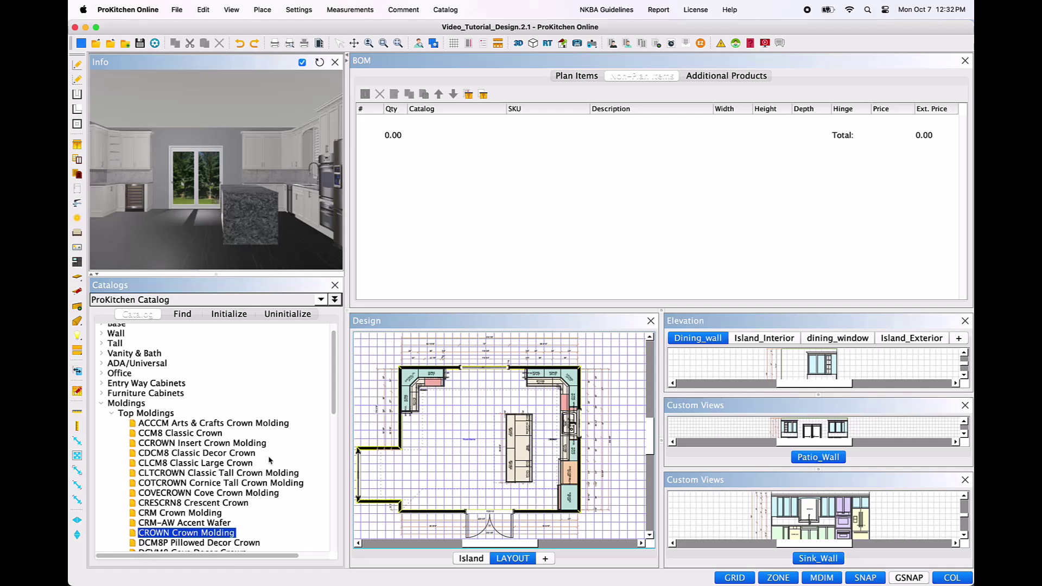
Add the SQSC Square Scribe Molding from Non-Plan Moldings to the BOM's Non-Plan Items and select its row.
click(110, 415)
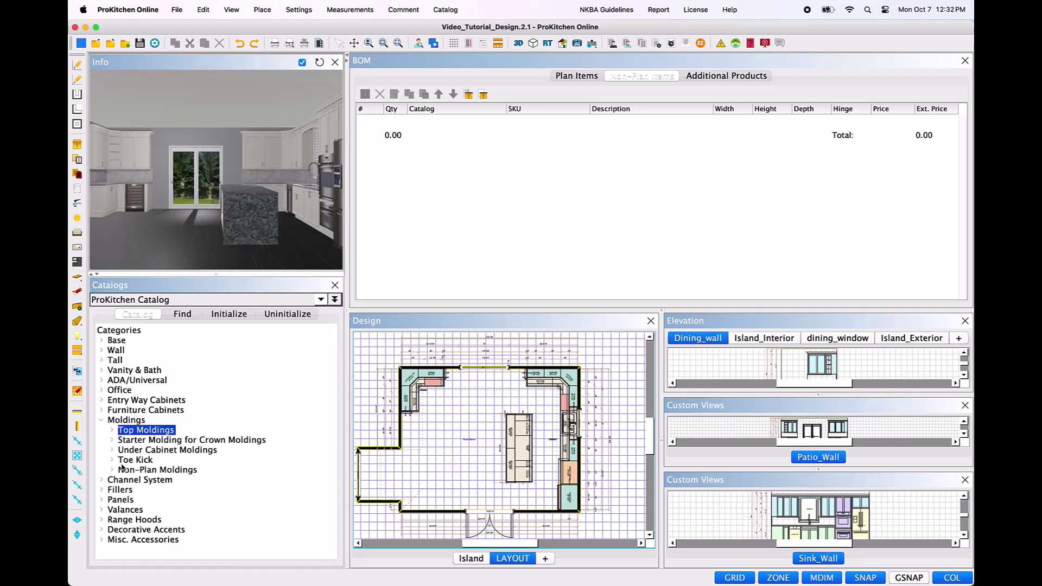
click(112, 469)
scroll(228, 475, down, 3)
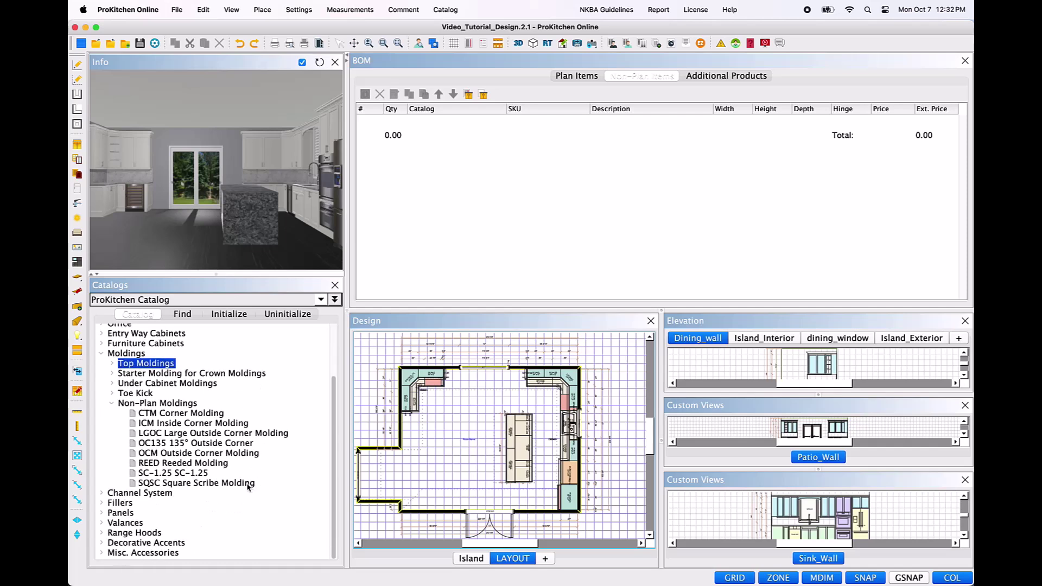
drag(248, 486, 428, 210)
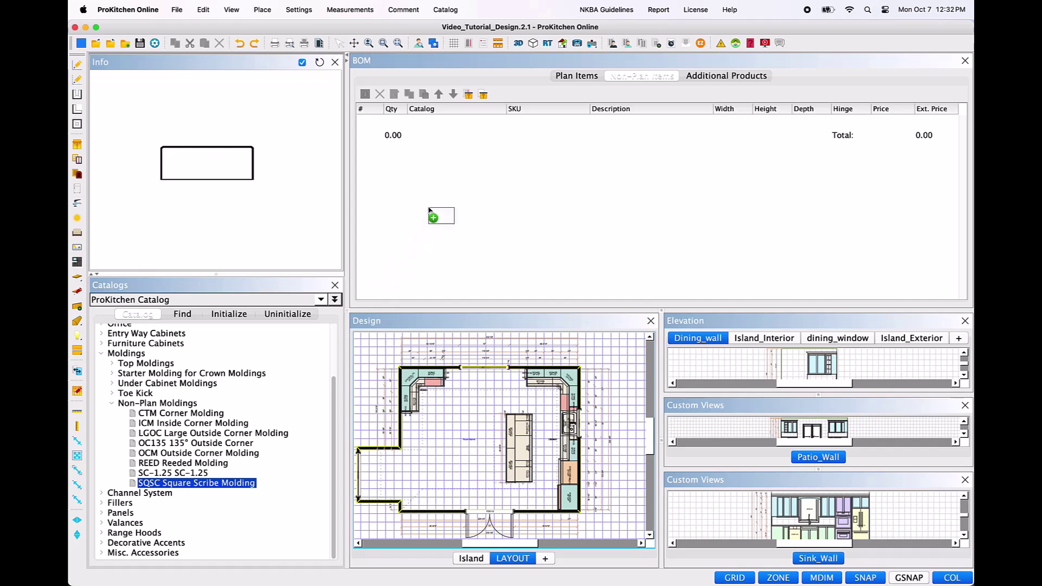
drag(429, 211, 429, 211)
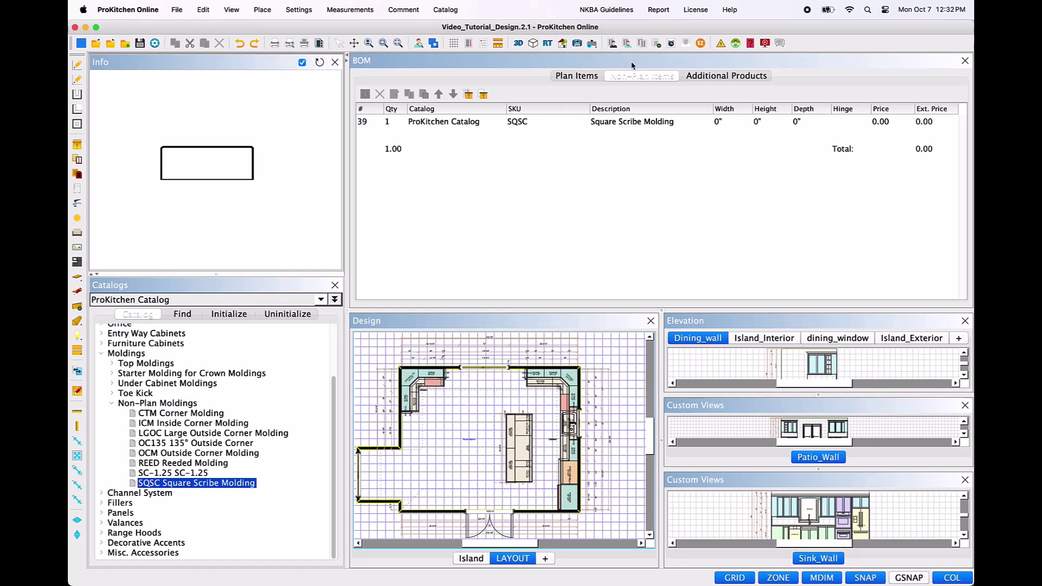
click(434, 125)
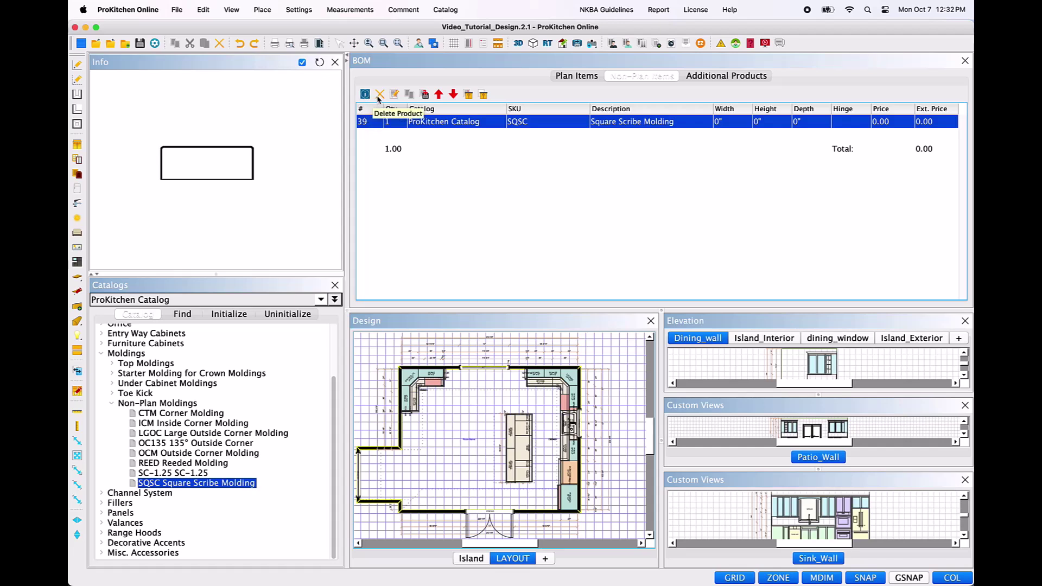
Review the square scribe molding's Qty and Modifications attributes, cancel unchanged, and close the BOM.
click(395, 94)
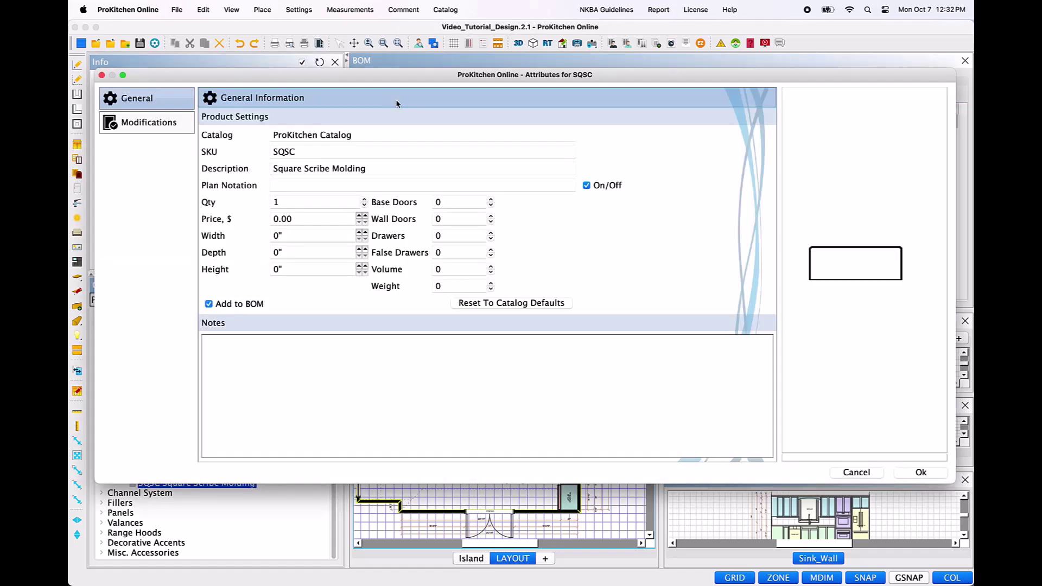
click(365, 202)
click(366, 200)
click(365, 200)
click(189, 128)
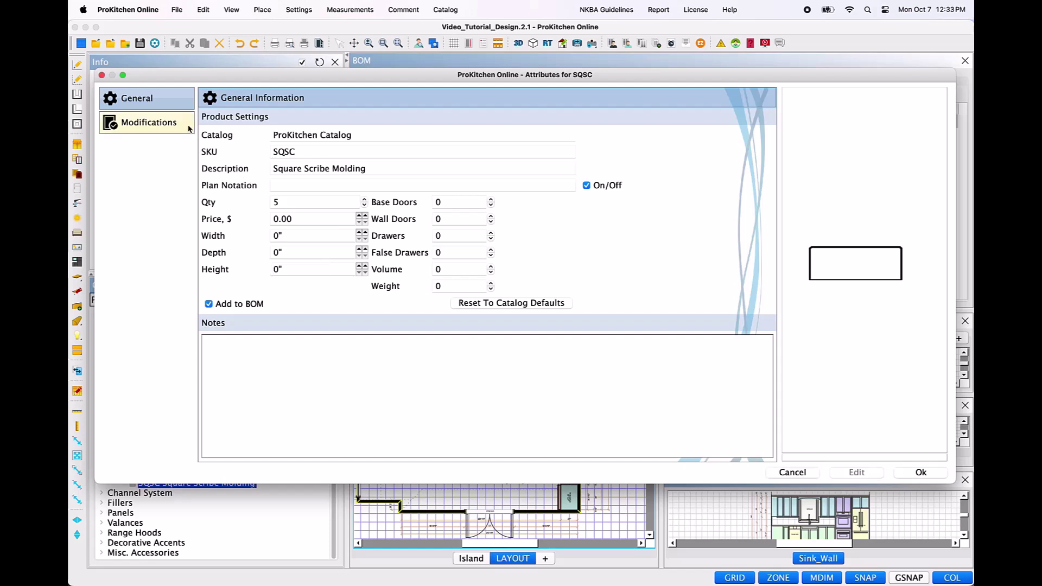
click(793, 472)
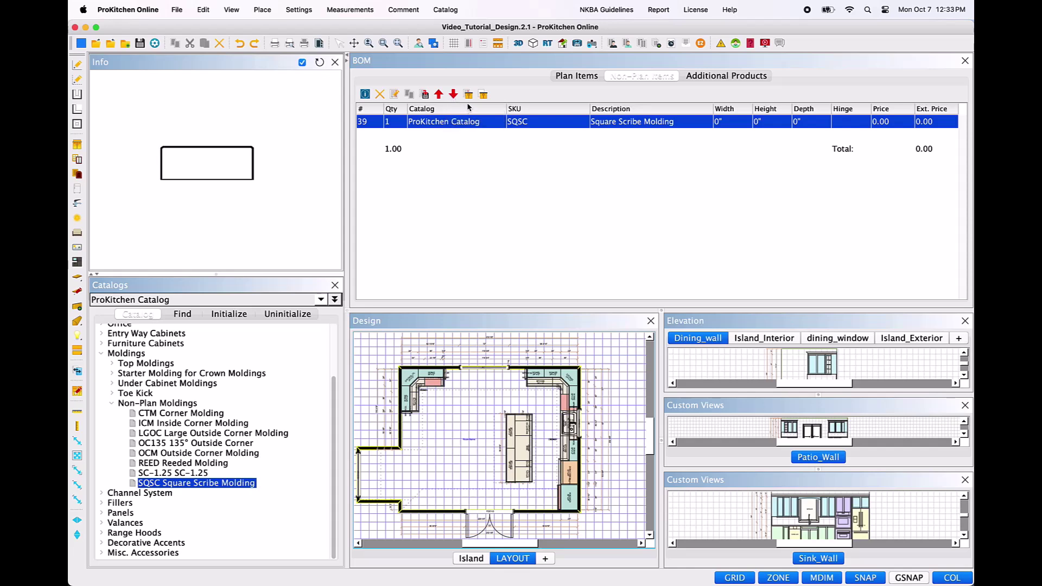
click(483, 98)
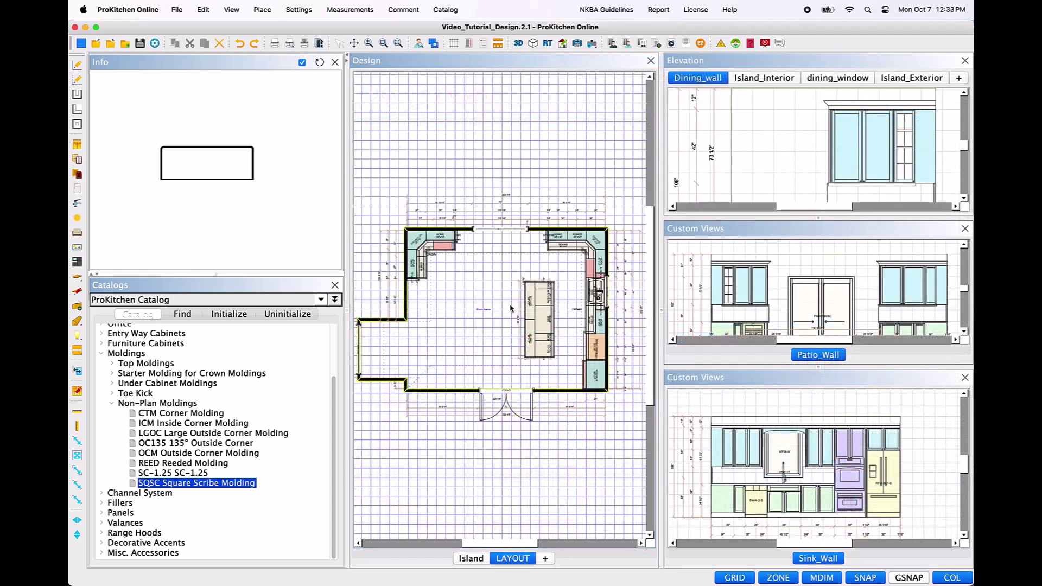